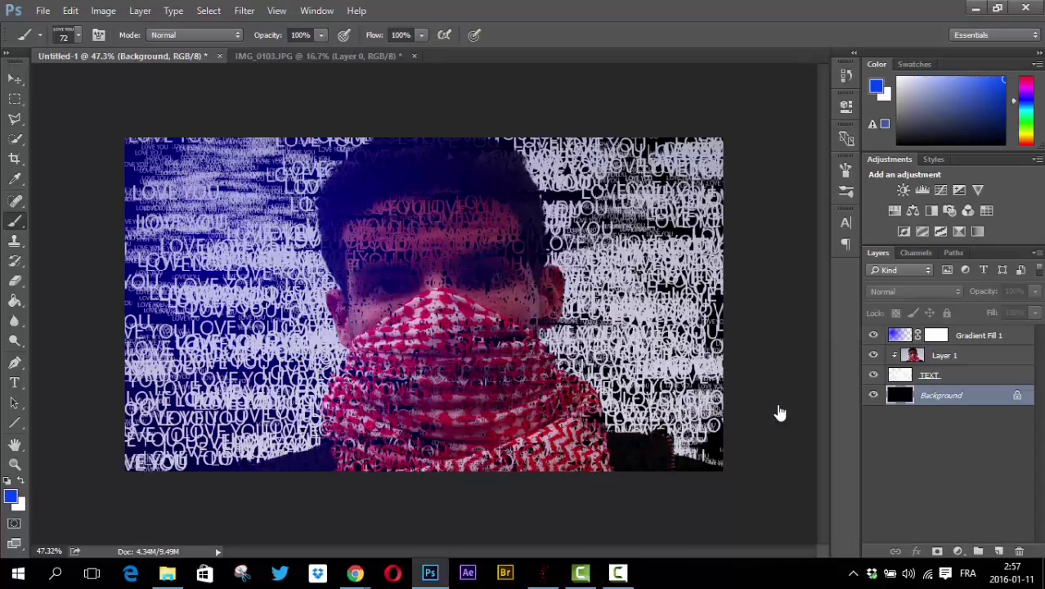
Step: Close the finished text-portrait composite without saving it
key(v)
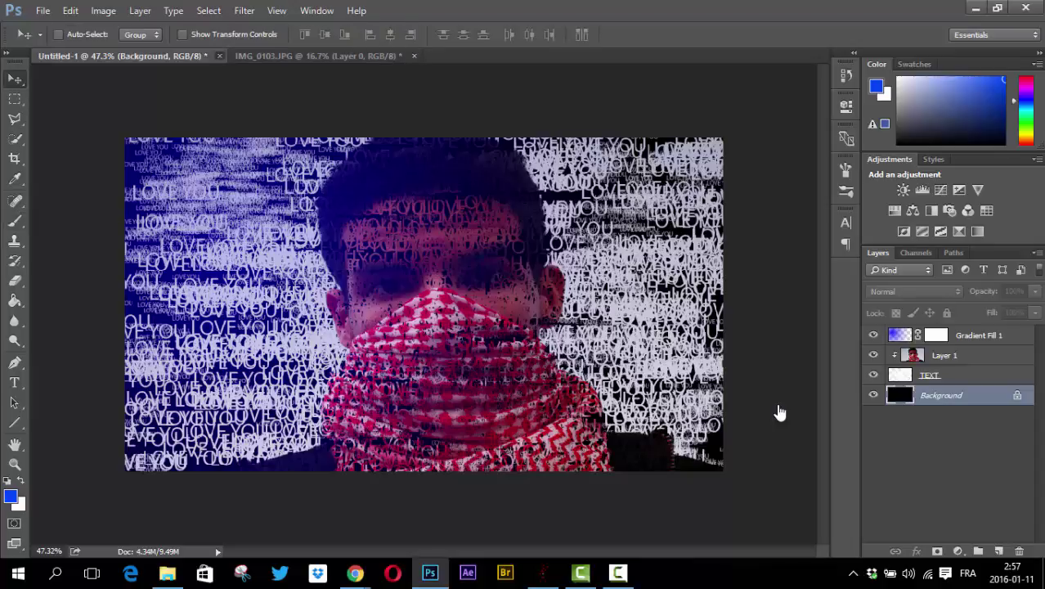
key(ctrl+w)
key(Right)
key(Return)
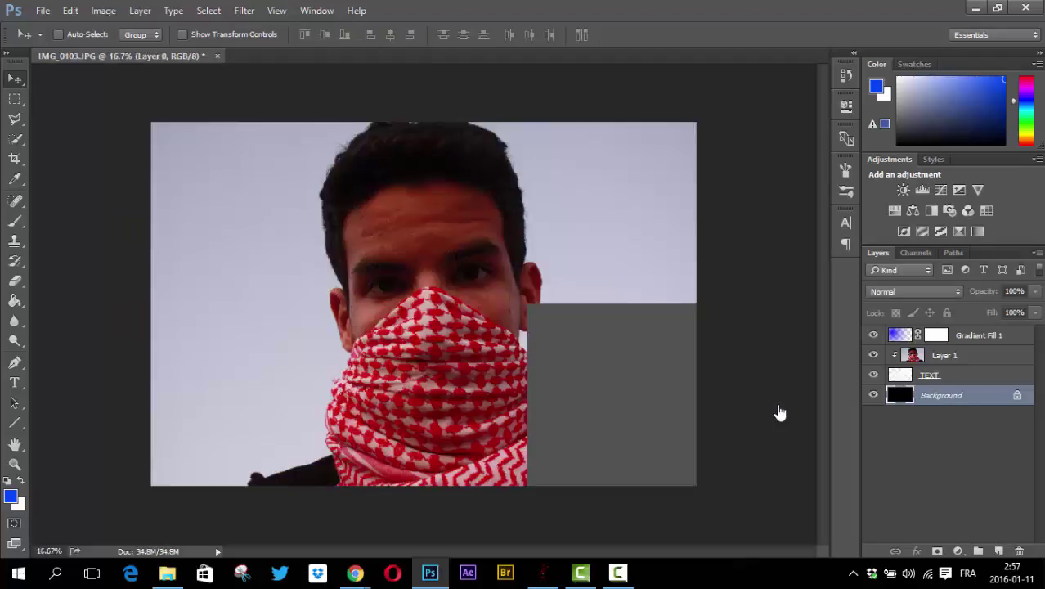
Step: Close the IMG_0103.JPG photo without saving, leaving an empty workspace
key(ctrl+w)
key(Right)
key(Return)
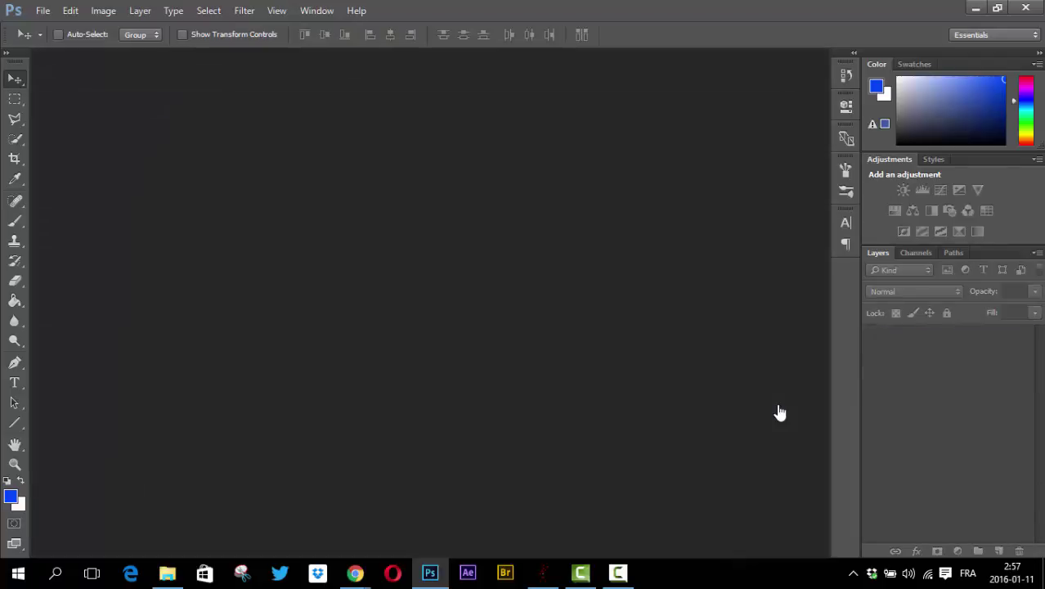
Step: Create a new 1650 × 920 px document at 118.11 px/cm with a White background
key(alt)
key(f)
key(Down)
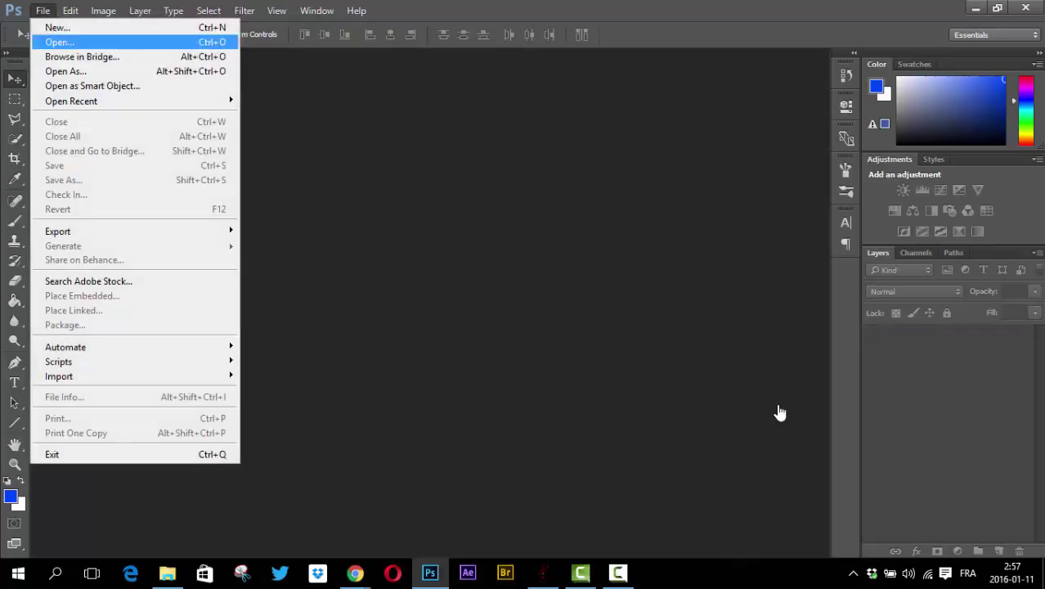
key(Up)
key(Return)
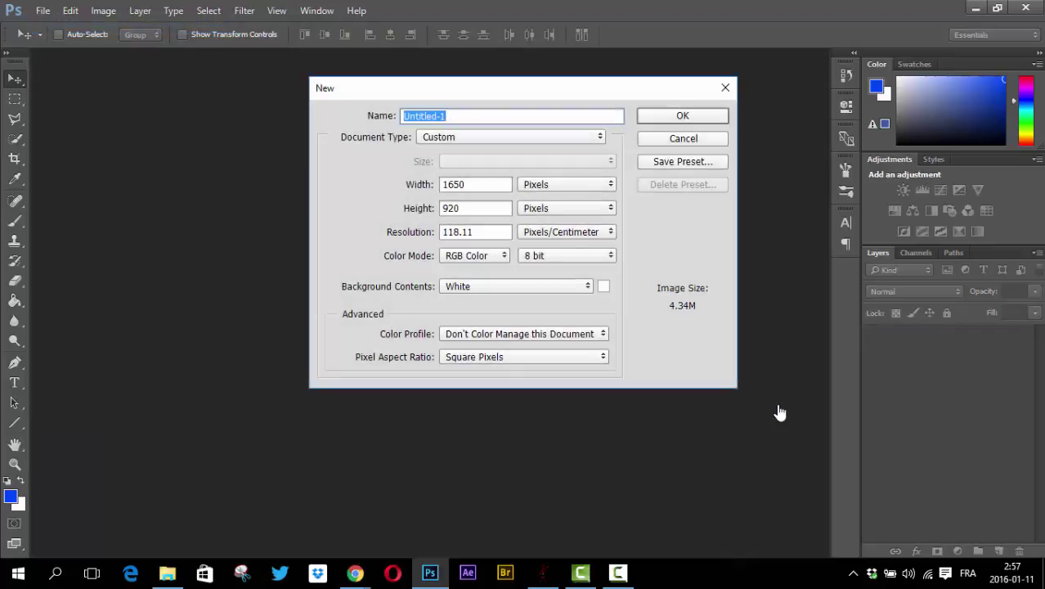
key(Tab)
key(Tab)
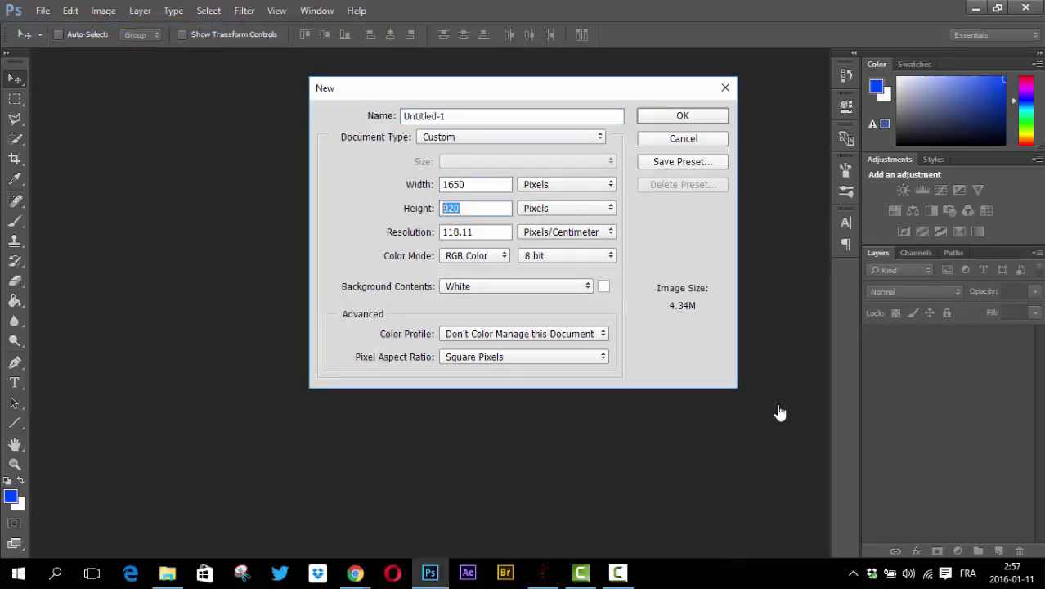
key(Tab)
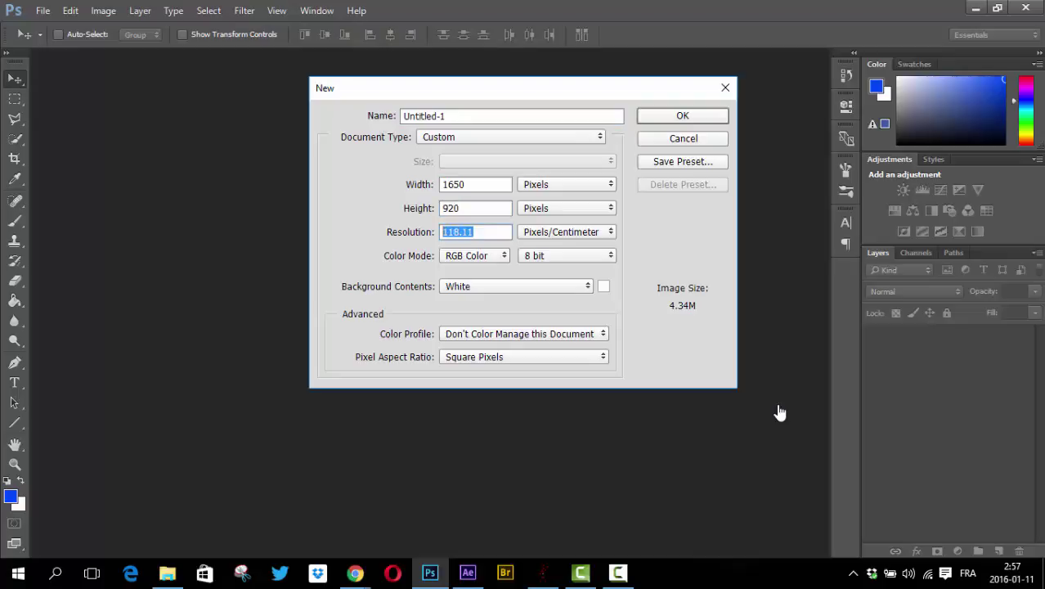
key(Return)
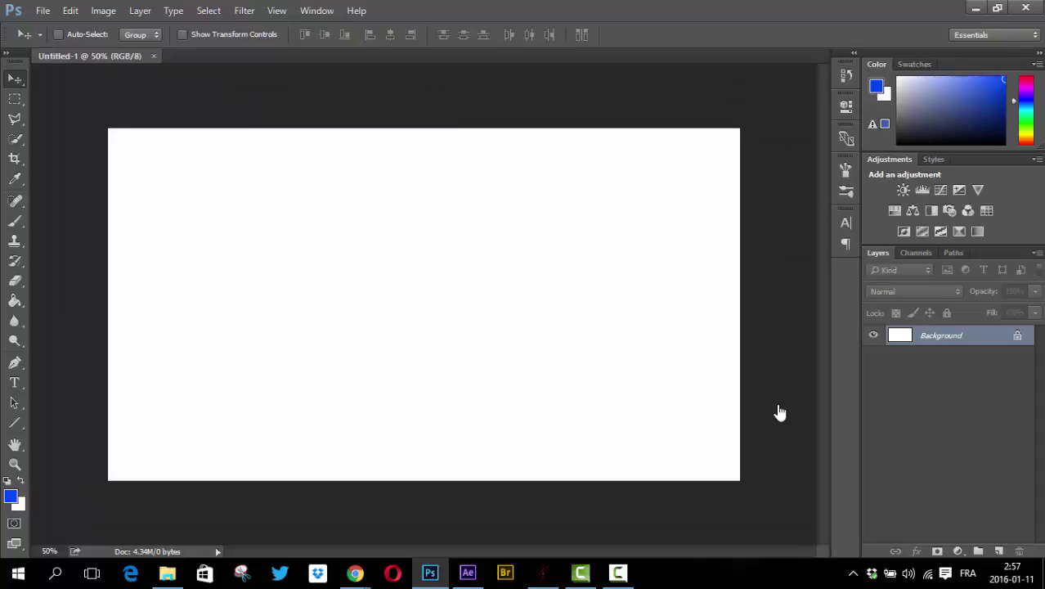
Step: Type the word TEST in blue capitals near the canvas centre and commit it
key(t)
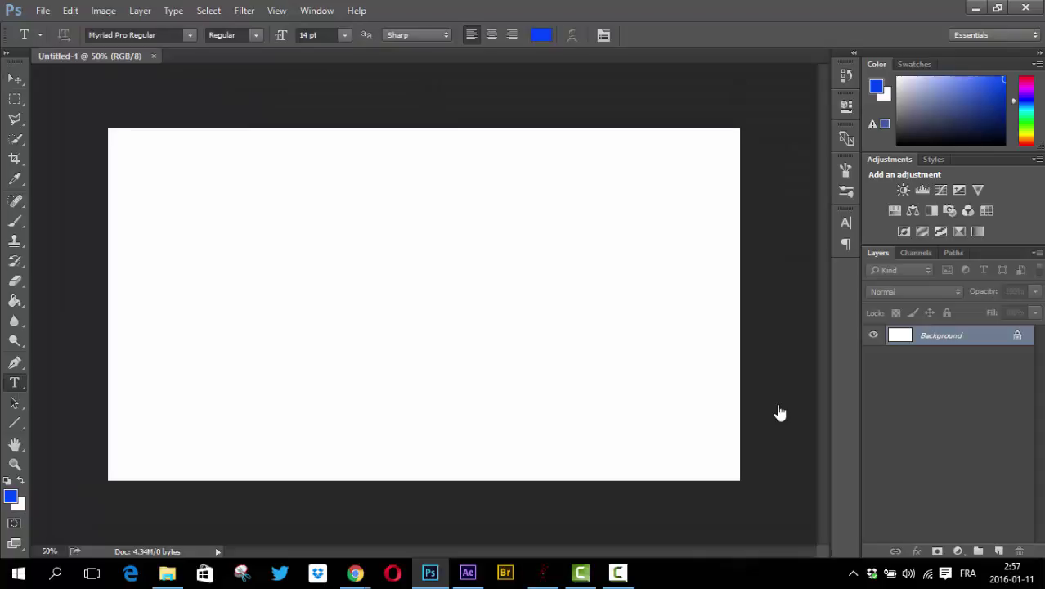
click(390, 283)
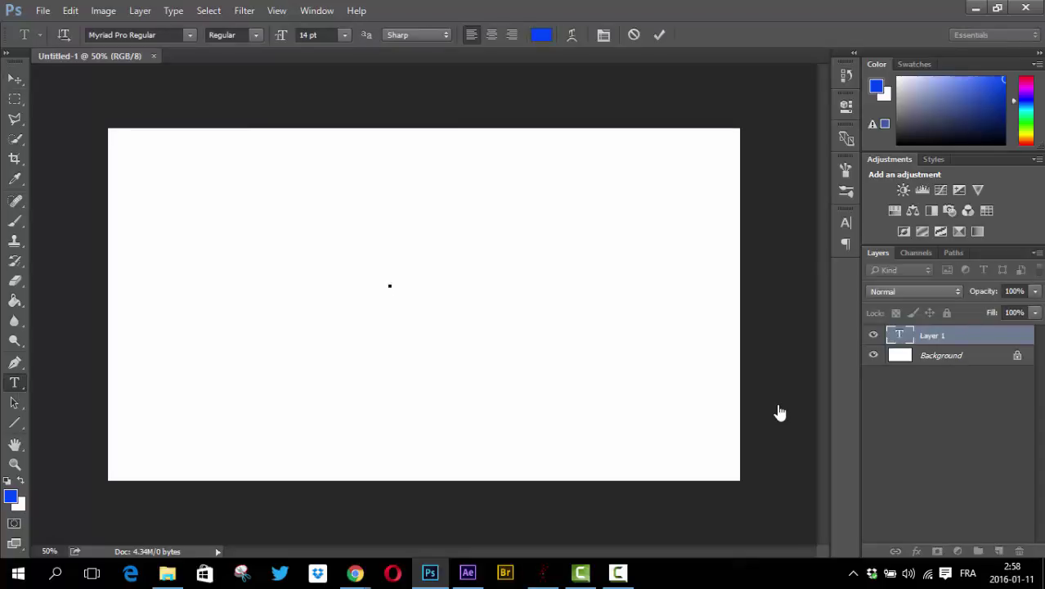
text(test)
key(ctrl+a)
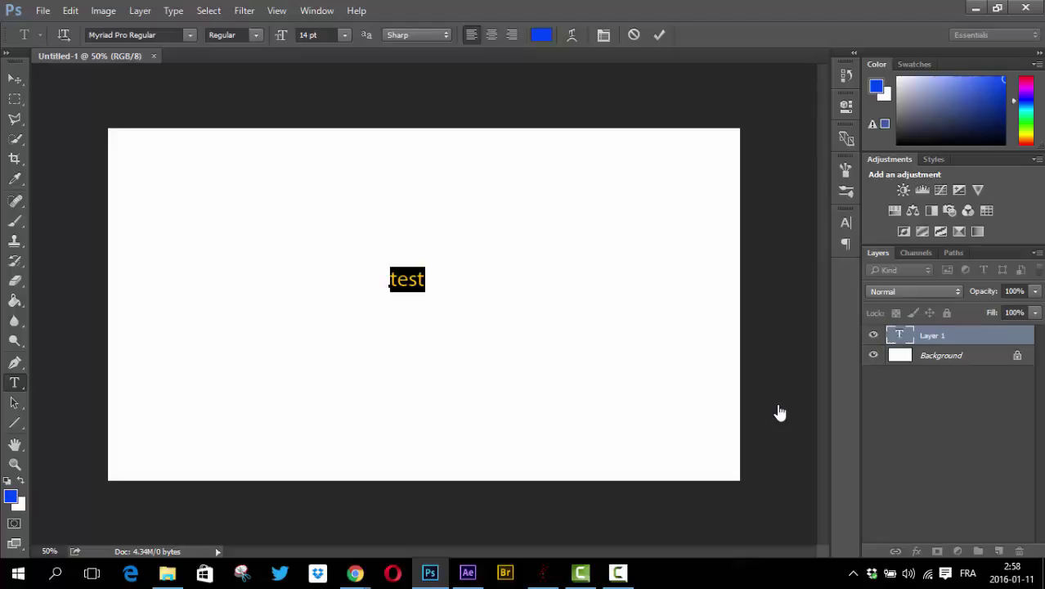
key(BackSpace)
text(TE)
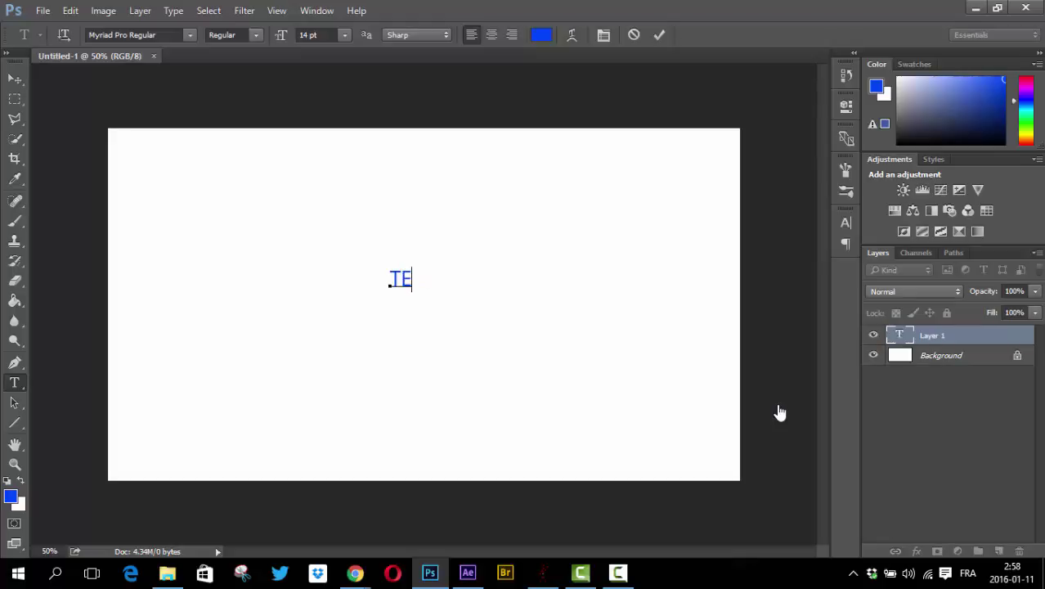
text(S T)
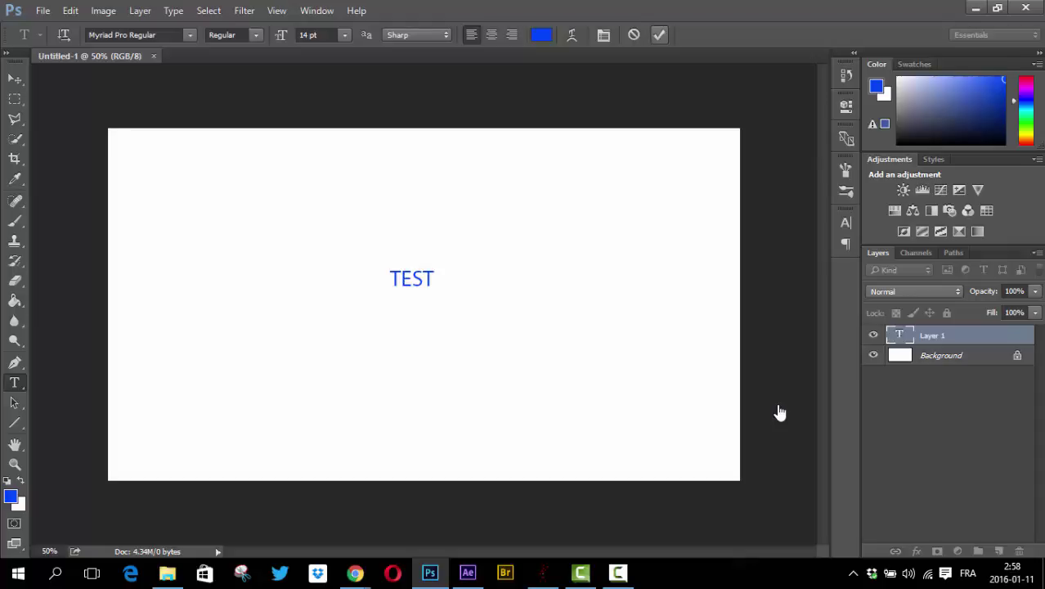
key(ctrl+Return)
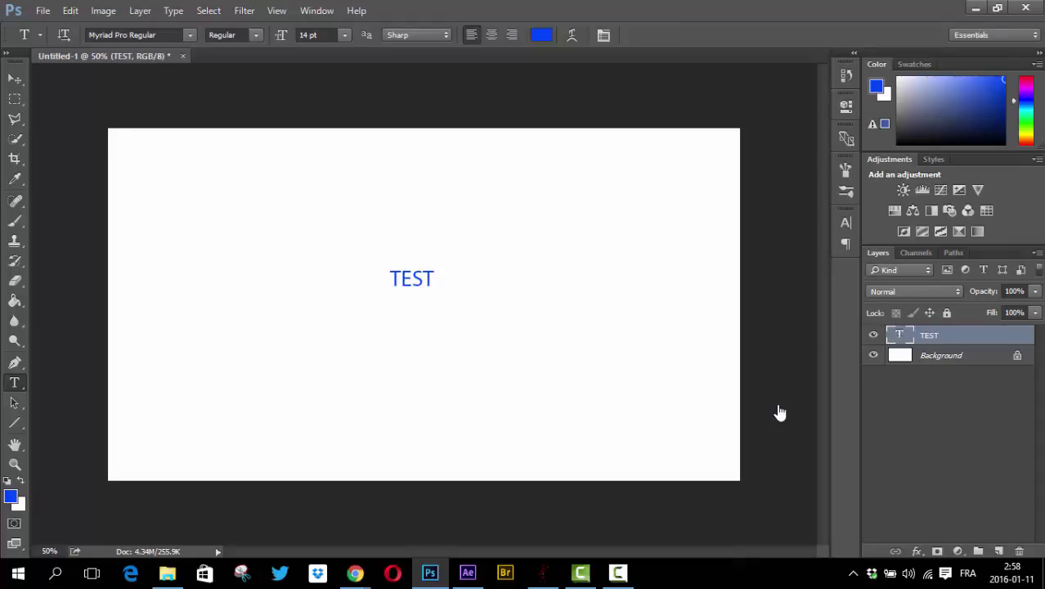
Step: Nudge the TEST text slightly down and to the right
key(v)
drag(411, 278, 445, 304)
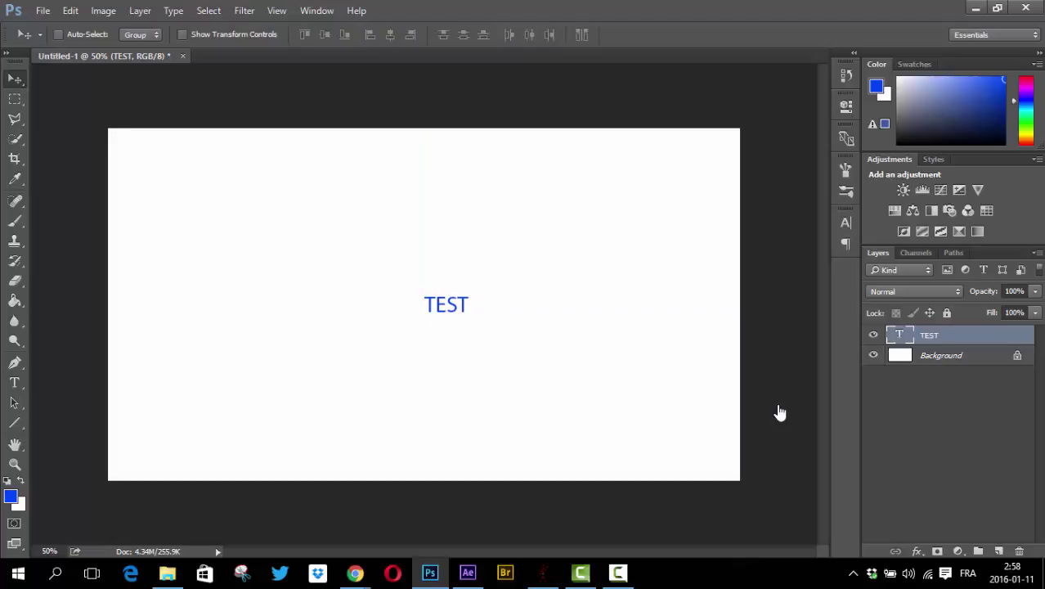
right_click(431, 307)
click(458, 316)
Step: Define the TEST text as brush preset 'Sampled Brush 1' and switch to the Brush tool
click(70, 10)
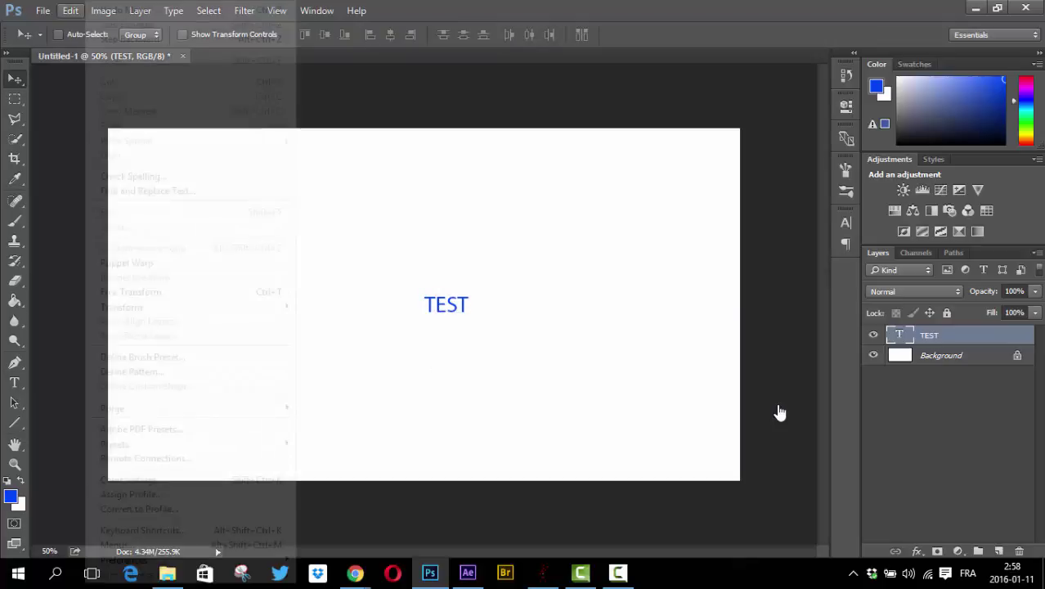
key(Up)
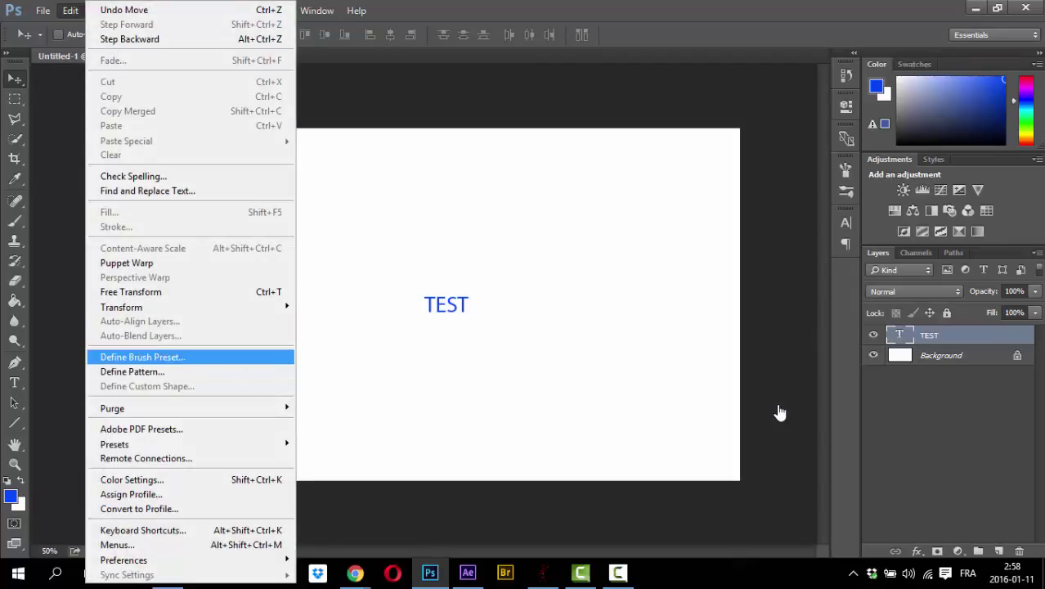
key(Return)
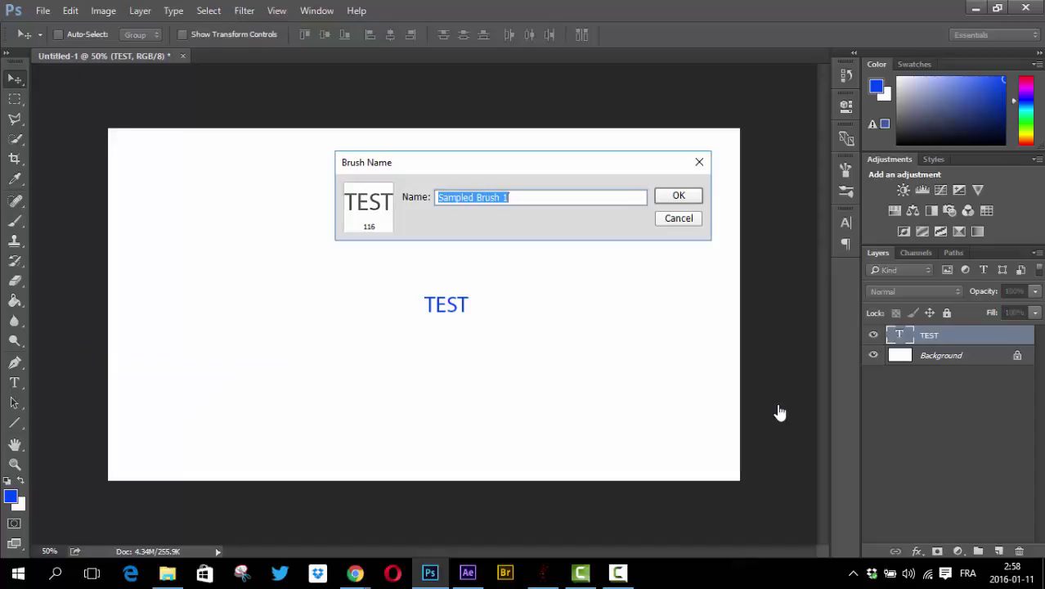
key(Return)
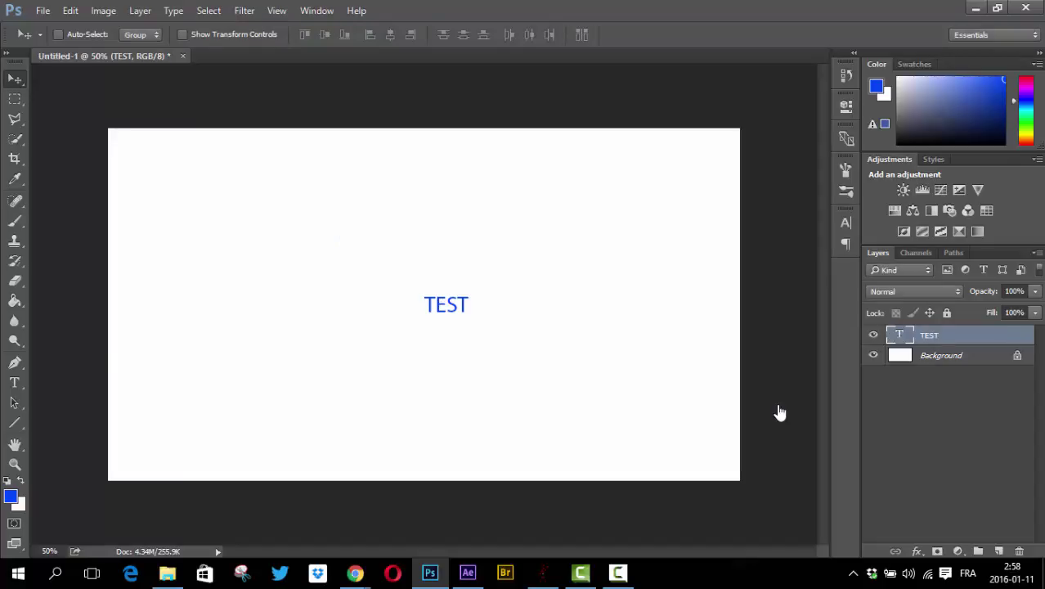
key(b)
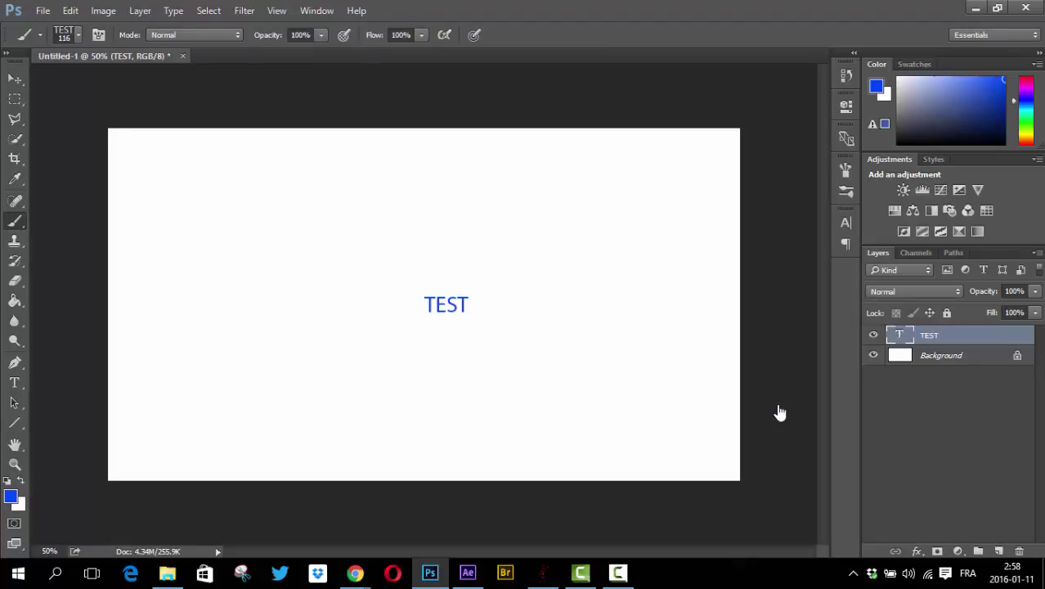
Step: Add an empty Layer 1 and give the TEST brush 1000% Scattering with Count 1
key(ctrl+shift+alt+n)
right_click(779, 413)
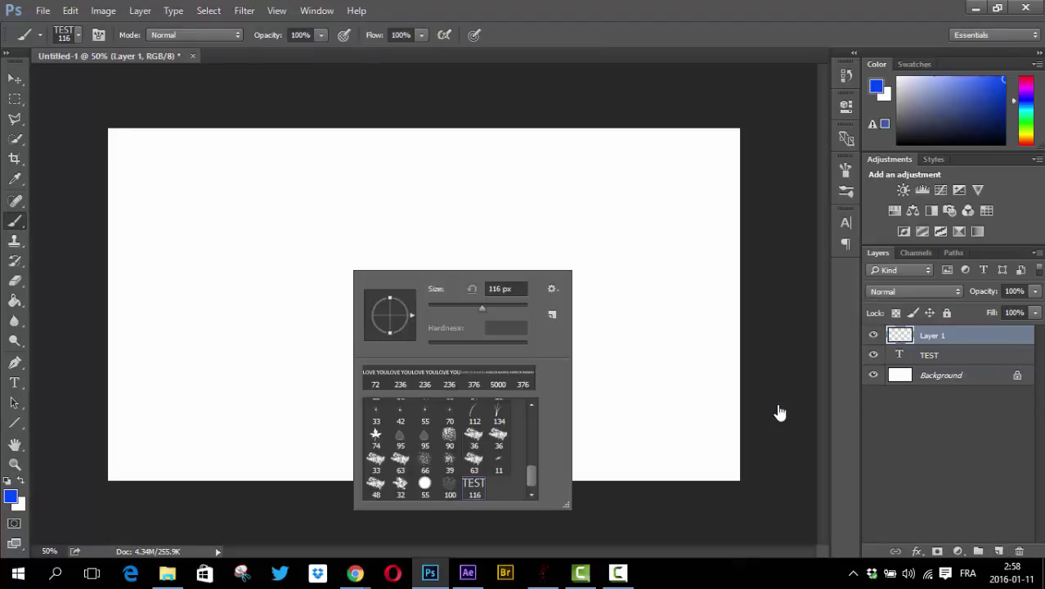
key(F5)
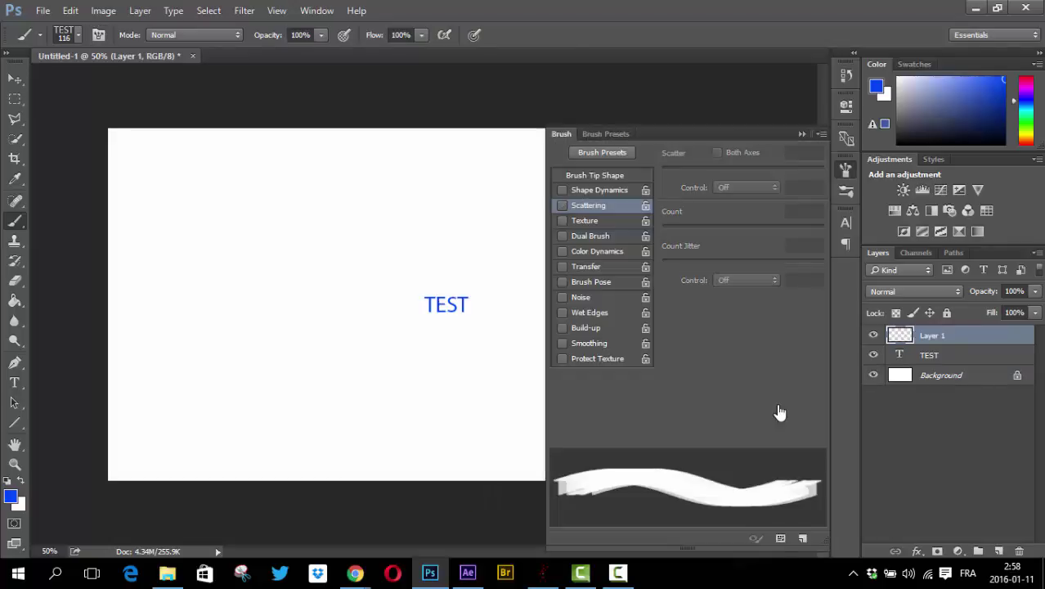
click(561, 205)
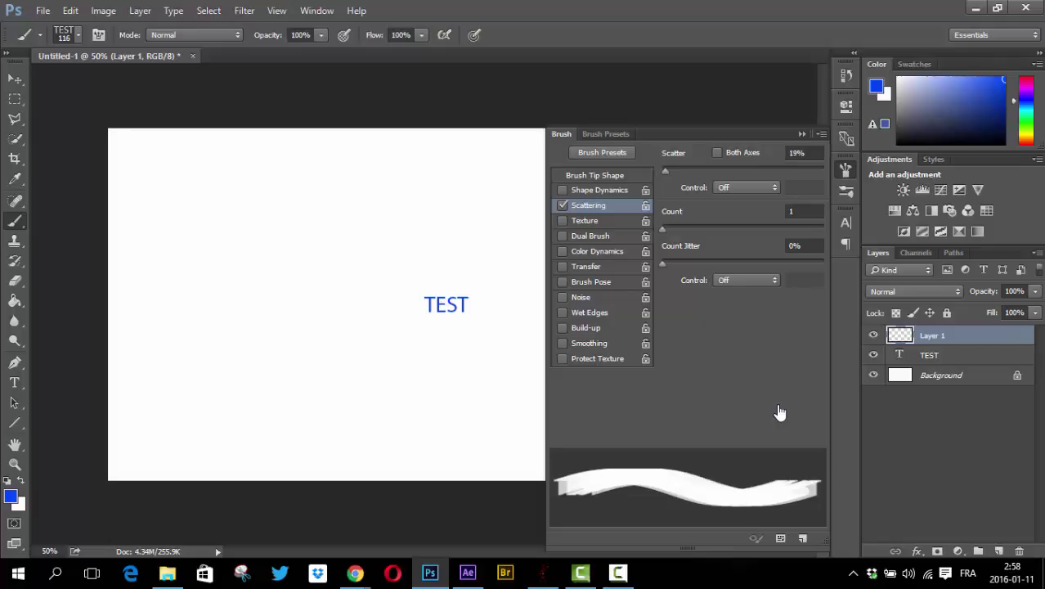
text(1000)
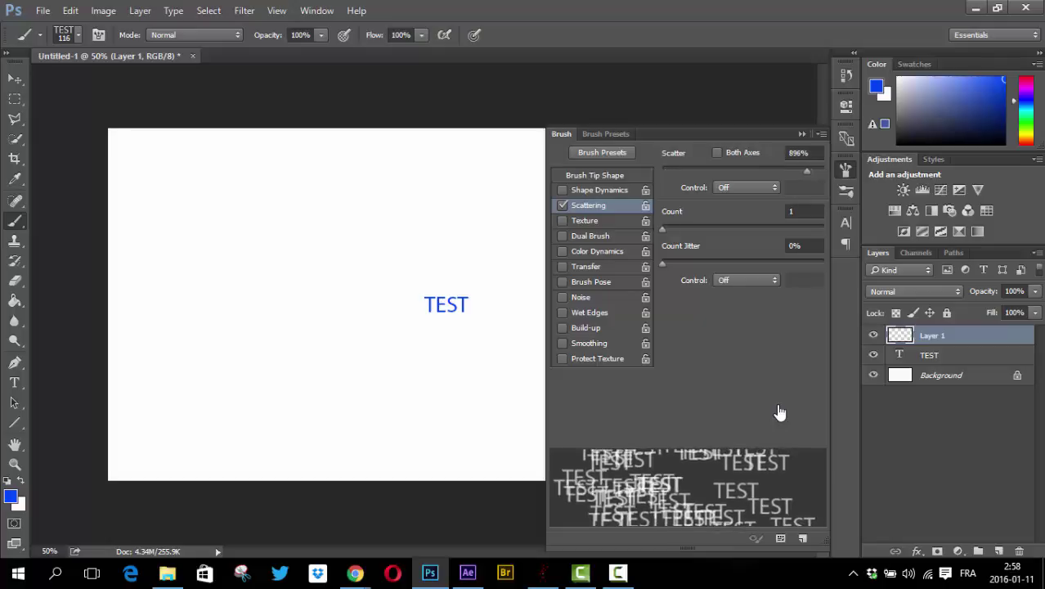
text(3)
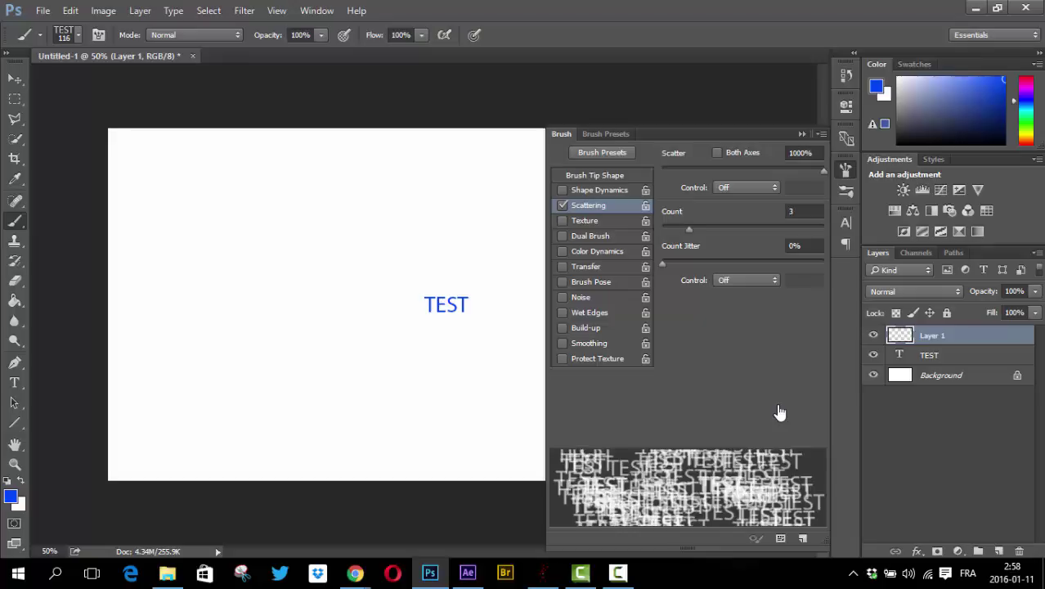
text(1)
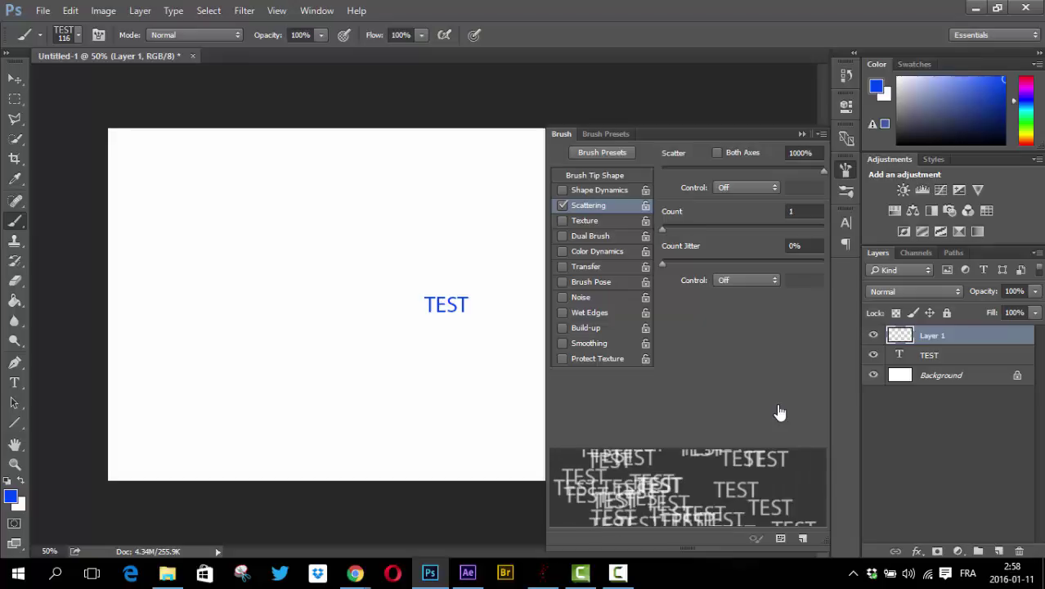
key(Tab)
key(Return)
key(Return)
key(Return)
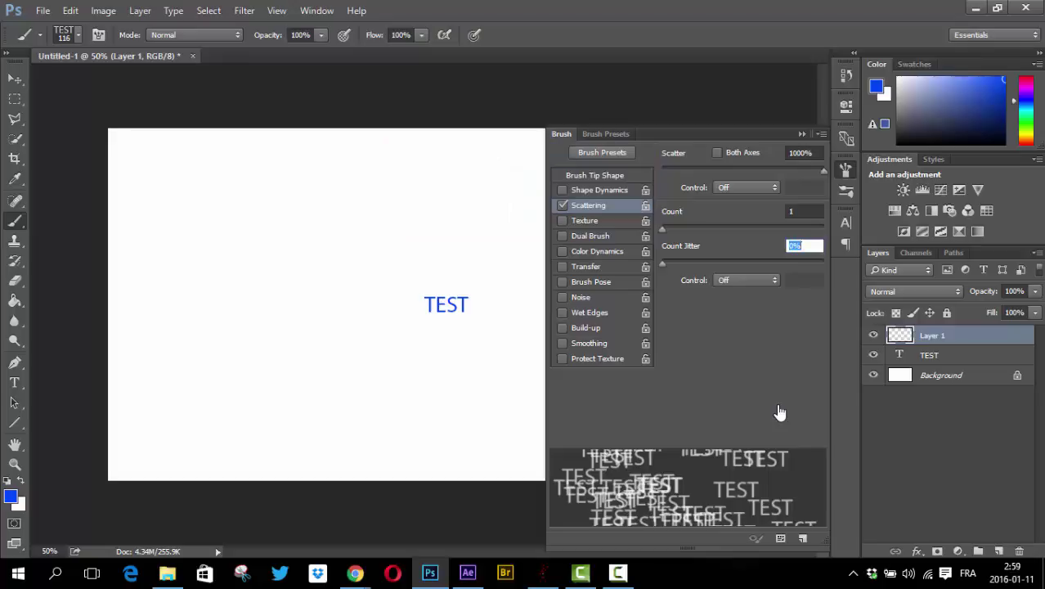
key(Return)
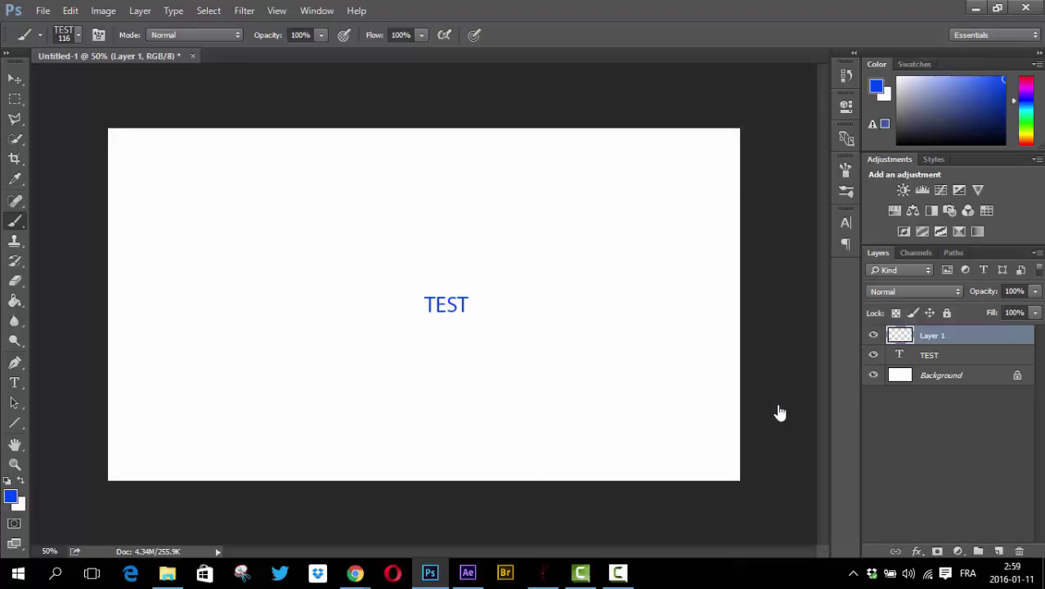
Step: Paint scattered TEST brush stamps across the left and centre of the canvas
mouse_move(245, 327)
mouse_down()
mouse_move(605, 229)
mouse_move(359, 442)
mouse_up()
drag(458, 147, 556, 441)
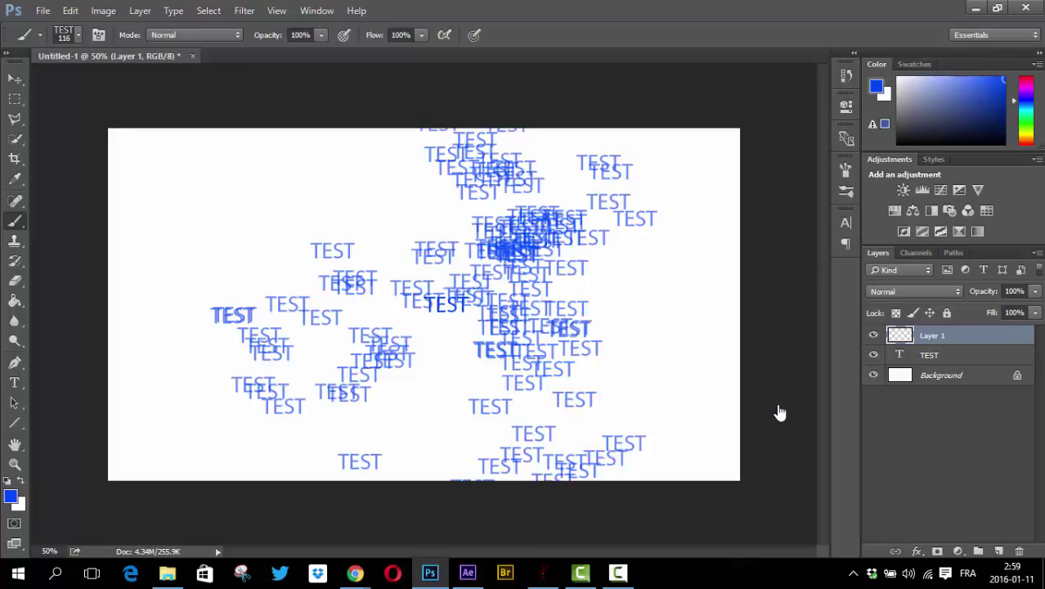
drag(507, 204, 638, 441)
drag(507, 147, 376, 457)
drag(310, 458, 163, 163)
drag(278, 245, 164, 360)
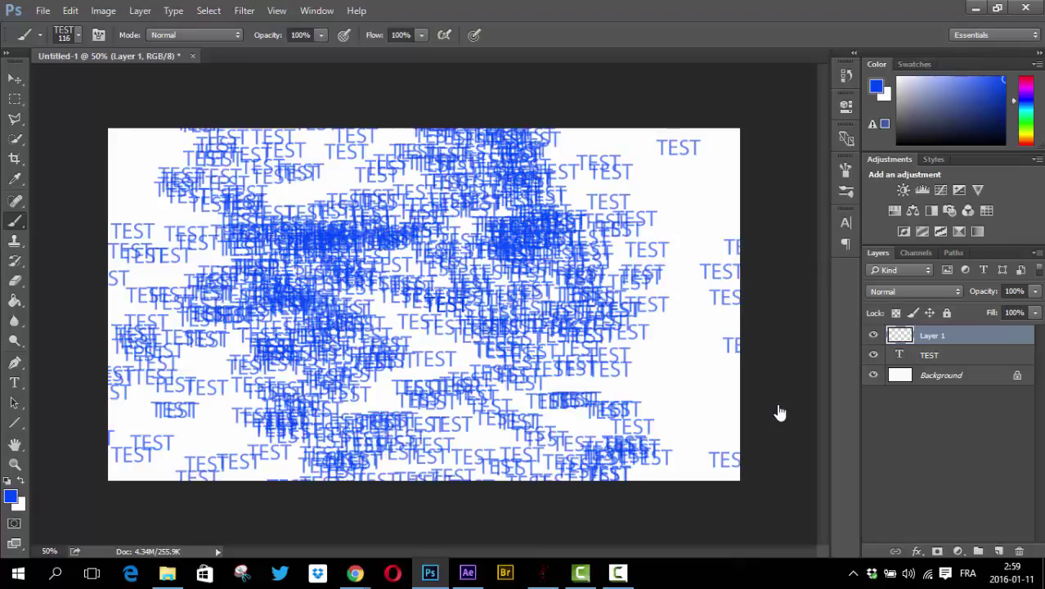
drag(368, 163, 637, 401)
Step: Add stamps on the right-centre, then delete Layer 1 and the TEST text layer
drag(523, 360, 695, 245)
drag(605, 172, 654, 327)
drag(556, 163, 638, 376)
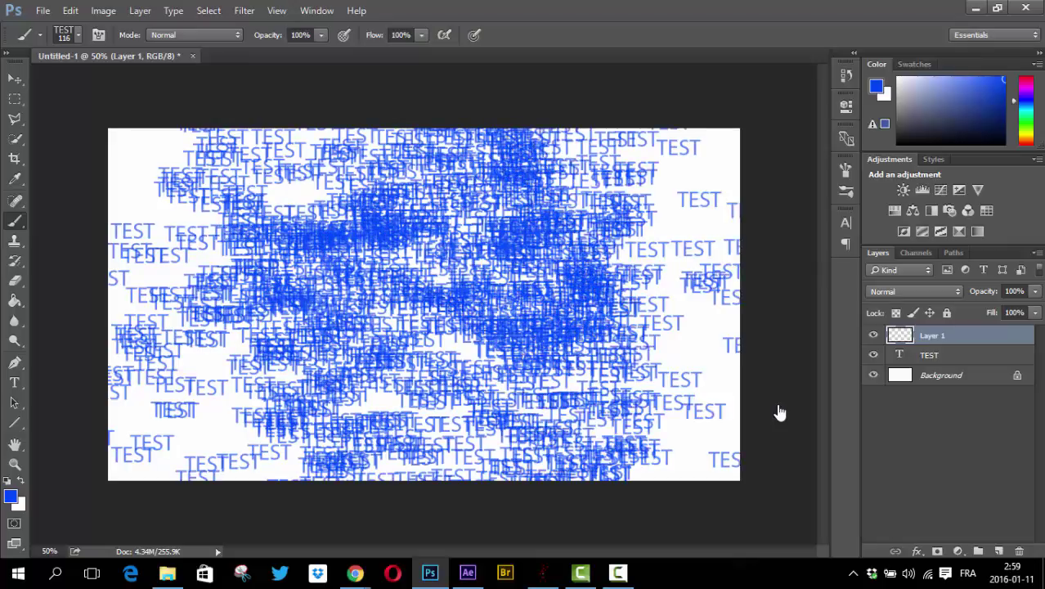
key(Delete)
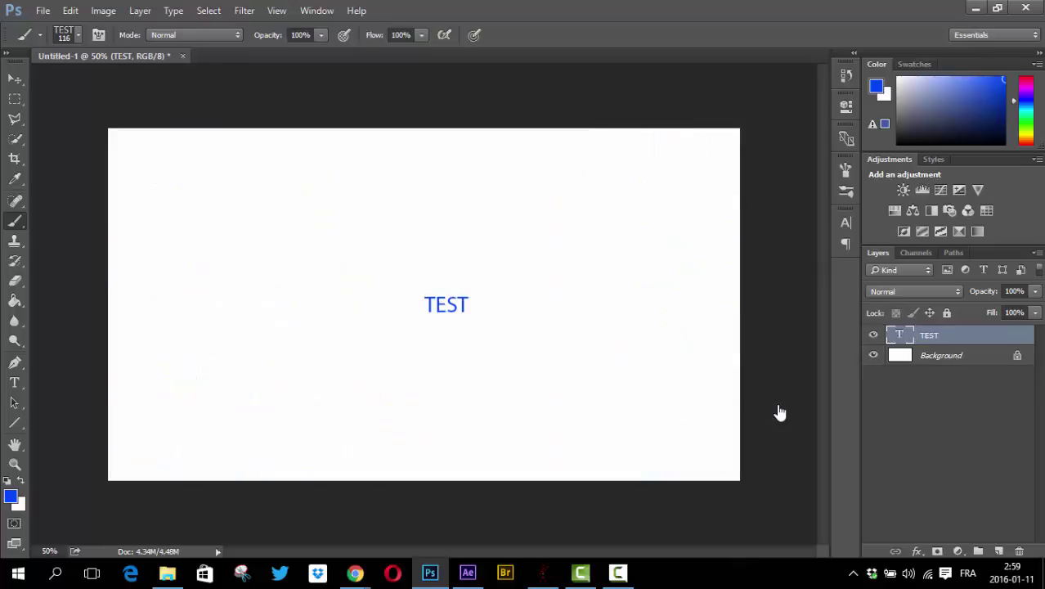
key(Delete)
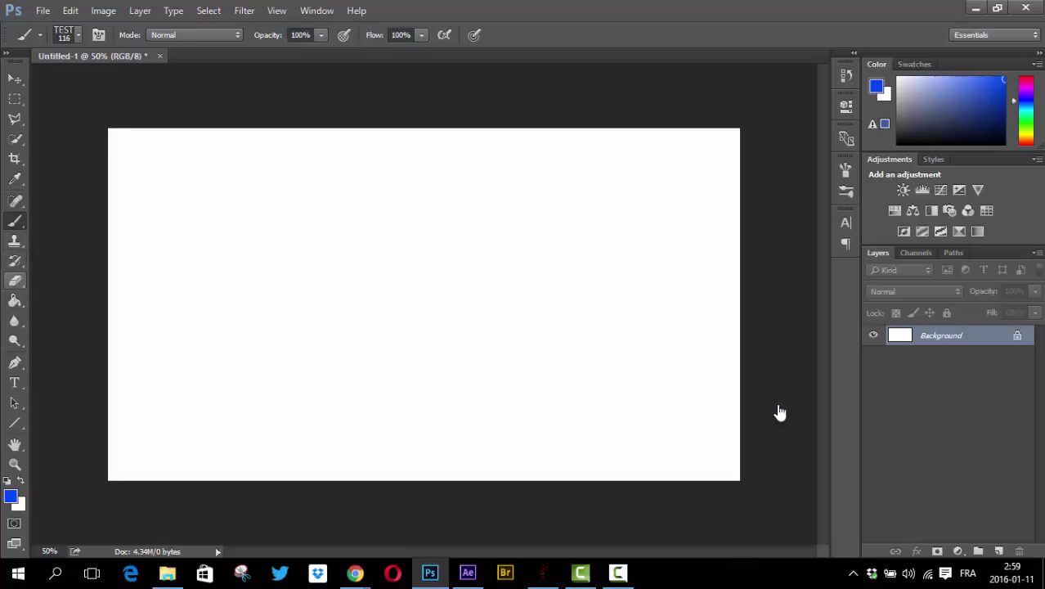
Step: Fill the Background layer with black (000000)
key(g)
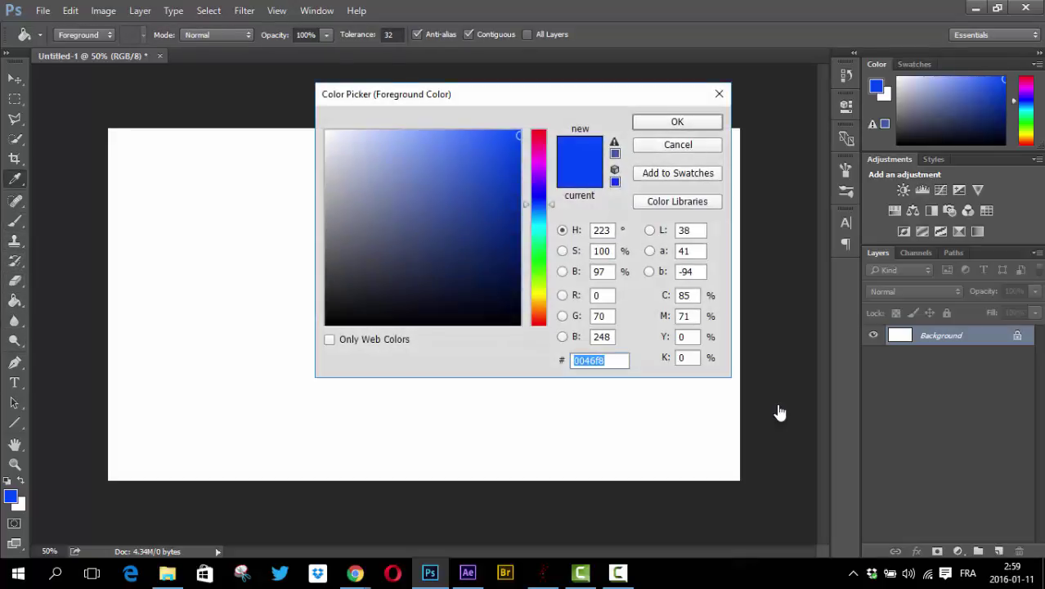
text(000000)
key(Return)
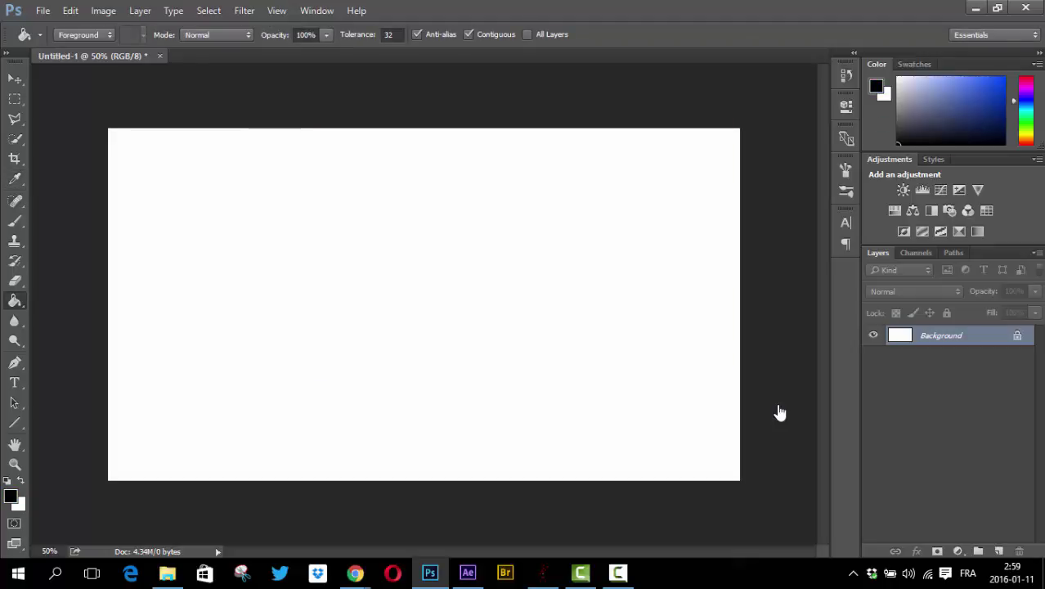
key(alt+BackSpace)
Step: Add a new empty layer named TEXT above the background
key(ctrl+shift+alt+n)
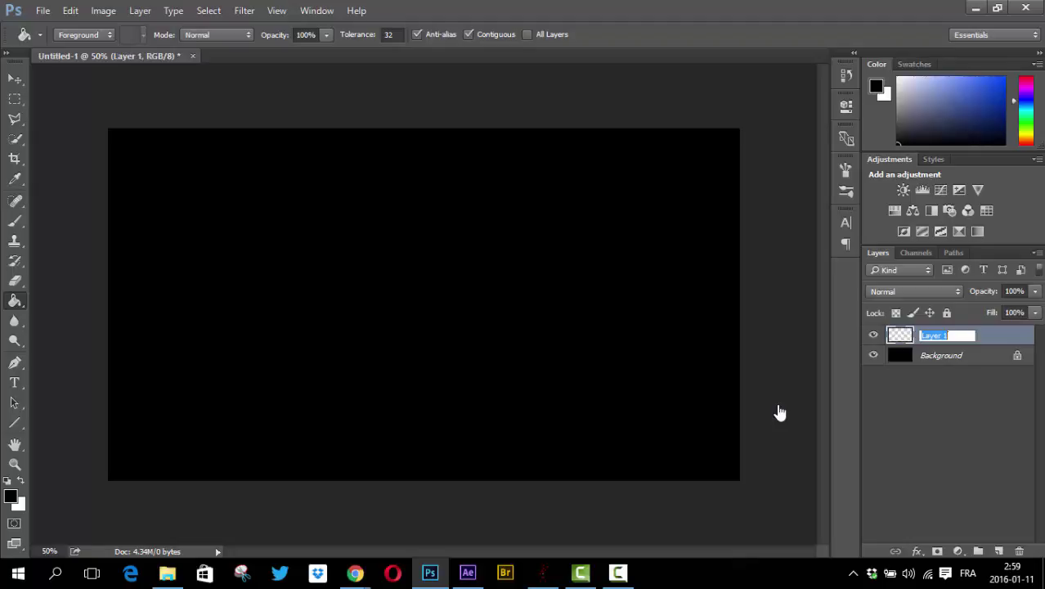
text(TEXT)
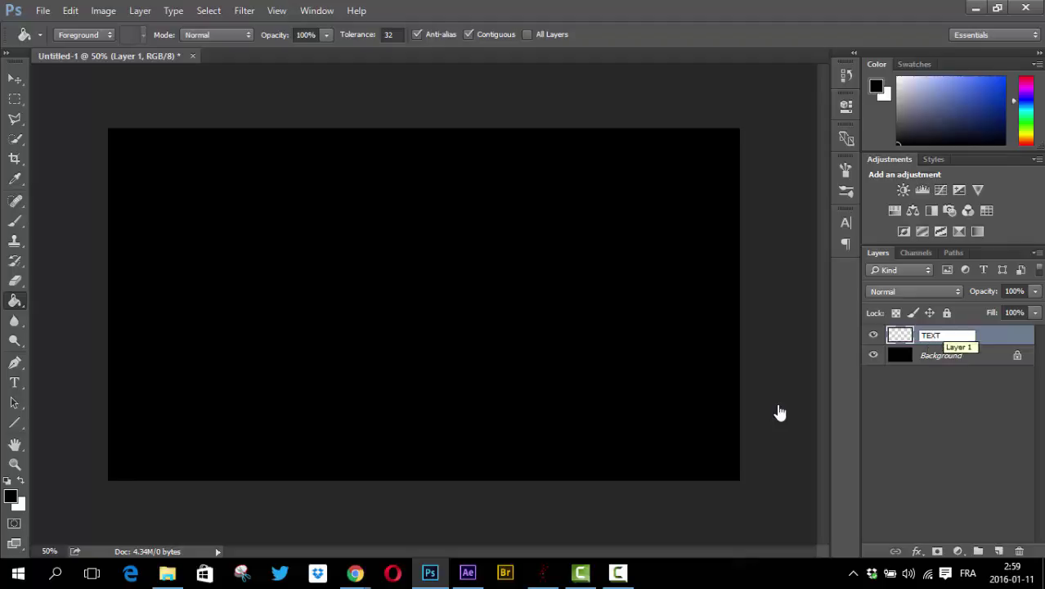
key(Return)
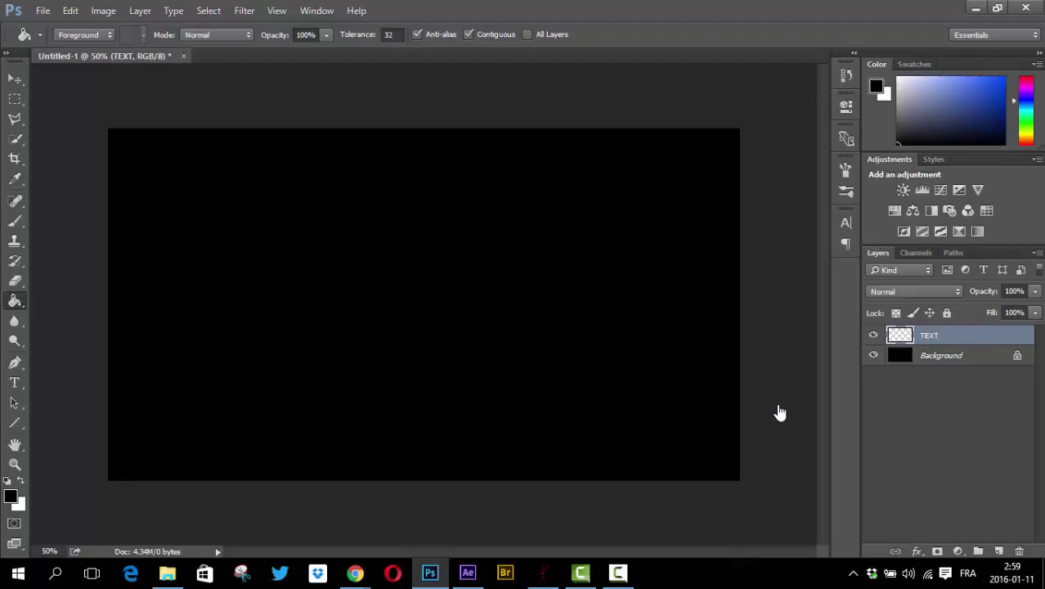
Step: Open the IMG_0103.JPG portrait photo
key(v)
key(alt+f)
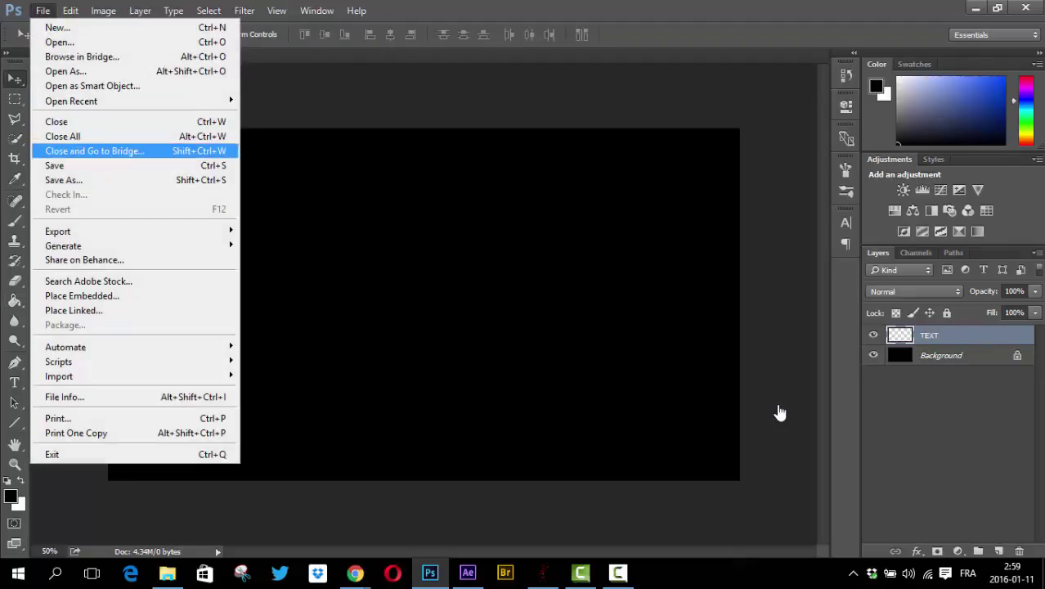
key(Up)
key(Up)
key(Up)
key(Return)
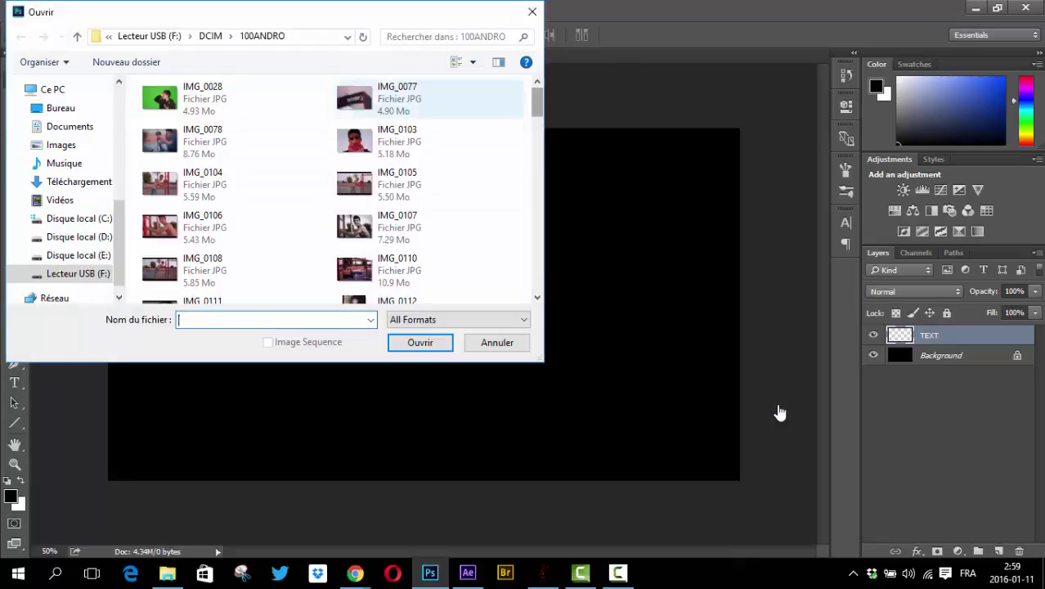
key(Down)
key(Return)
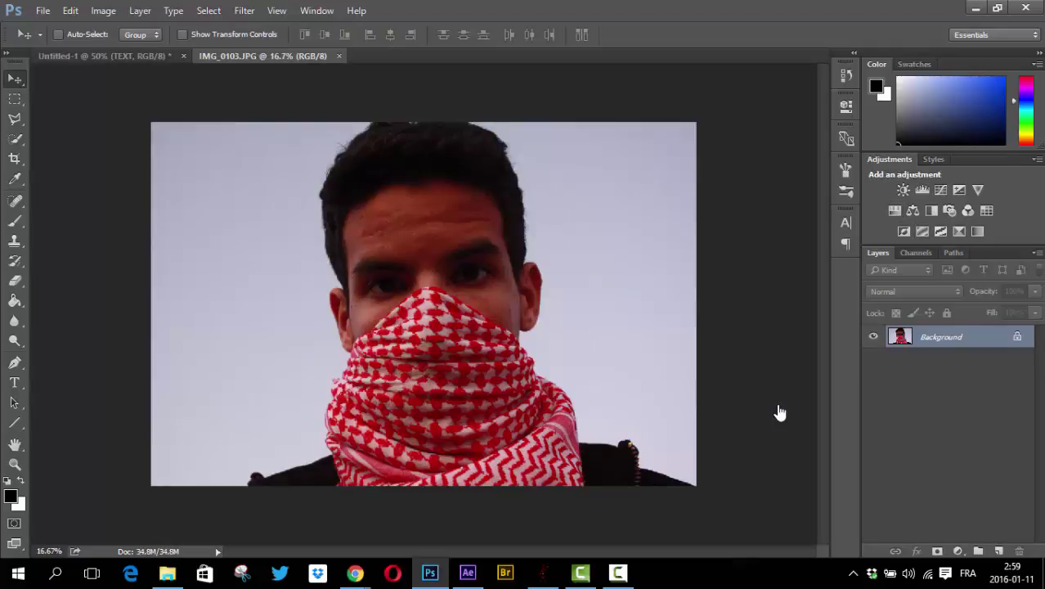
Step: Convert the photo's background to Layer 0 and place it in Untitled-1 above TEXT
key(ctrl+shift+n)
key(Return)
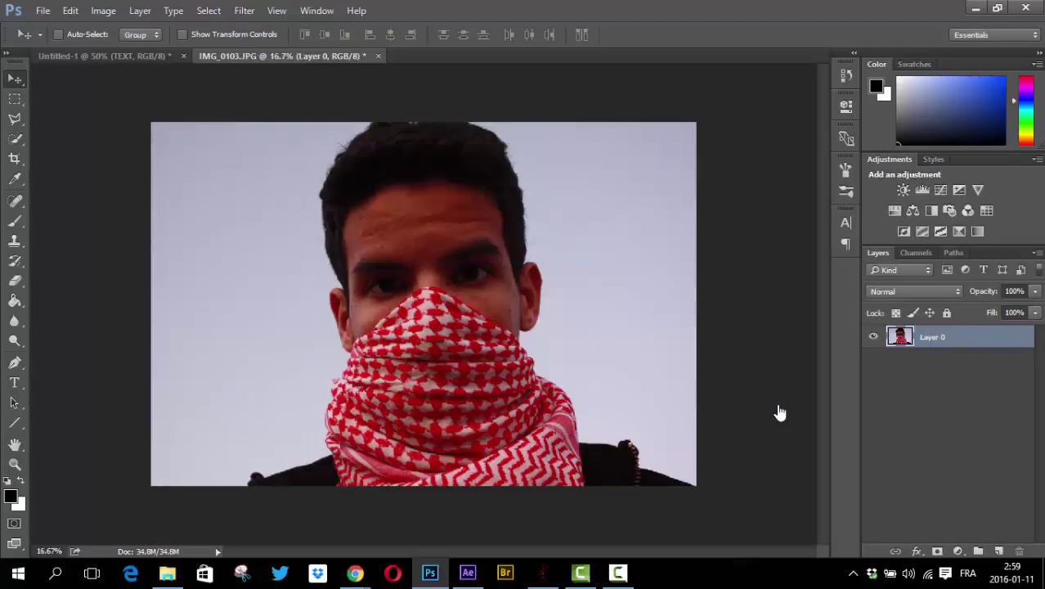
key(ctrl+Tab)
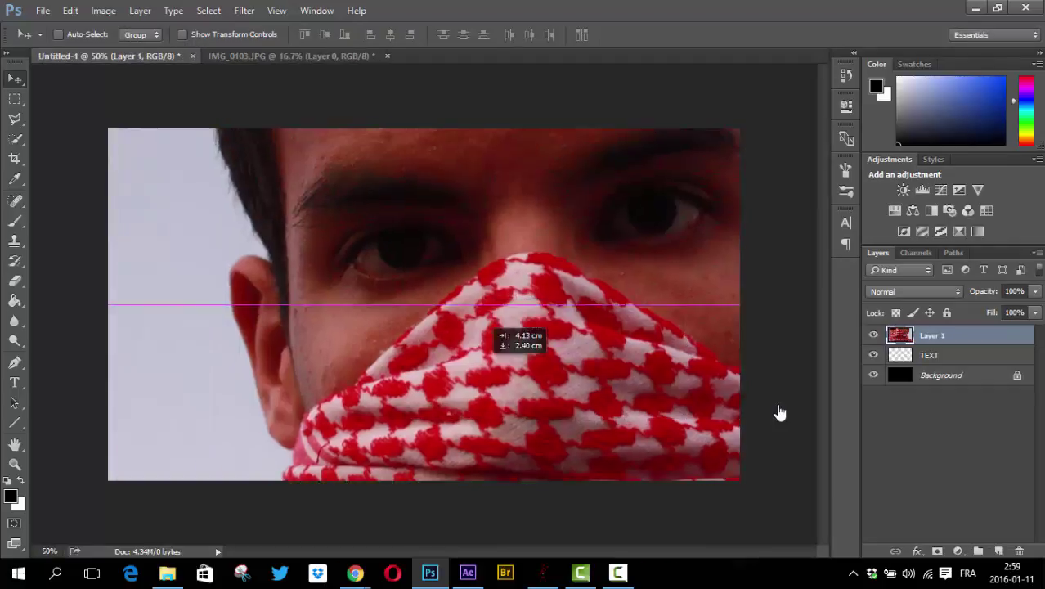
Step: Reposition the portrait and scale it to 38.58% width, 36.97% height, committing the transform
drag(496, 330, 506, 366)
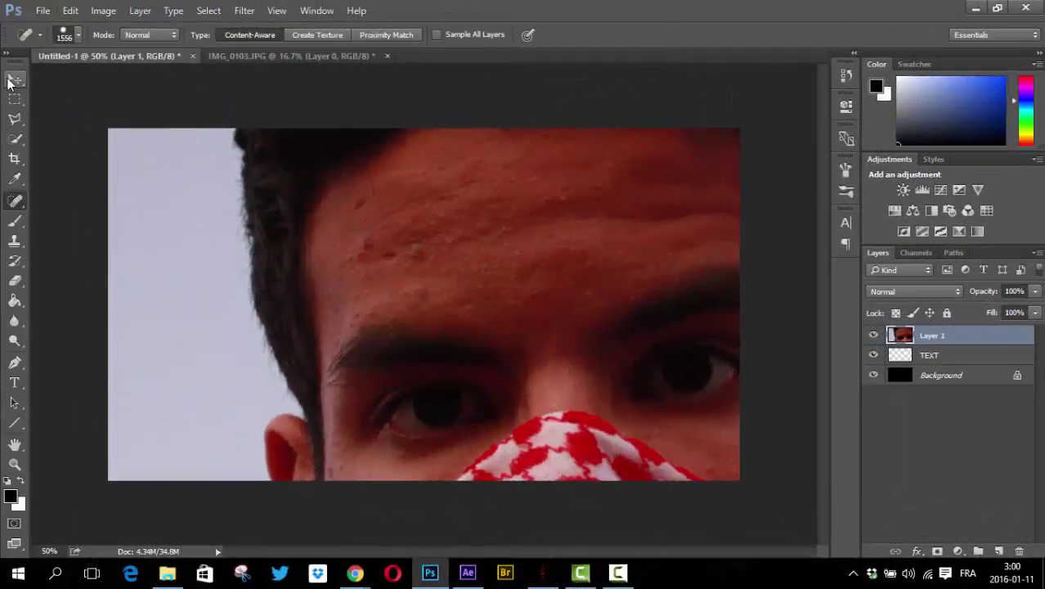
click(14, 79)
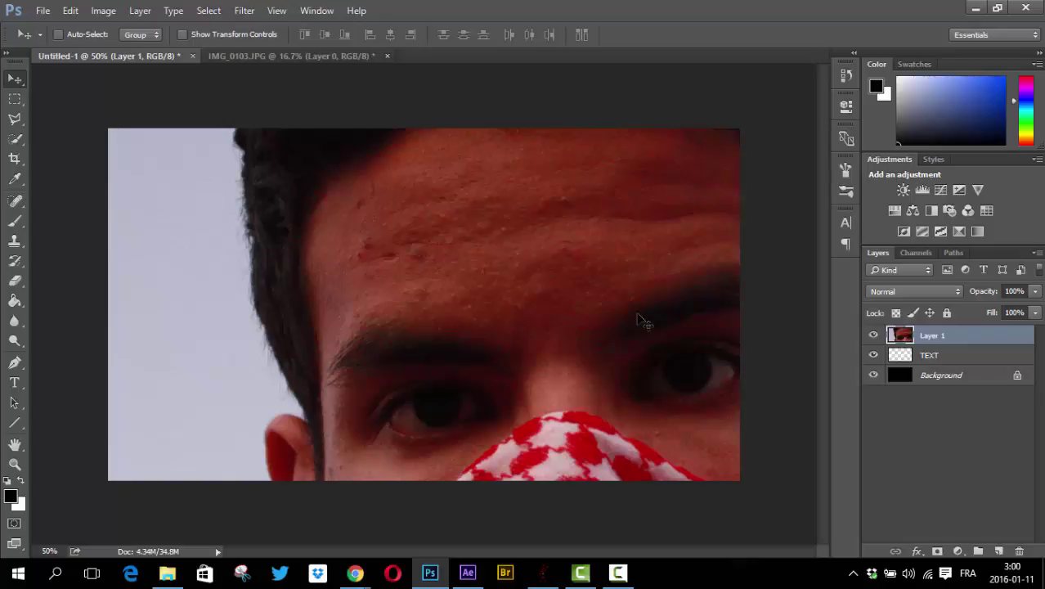
key(ctrl+t)
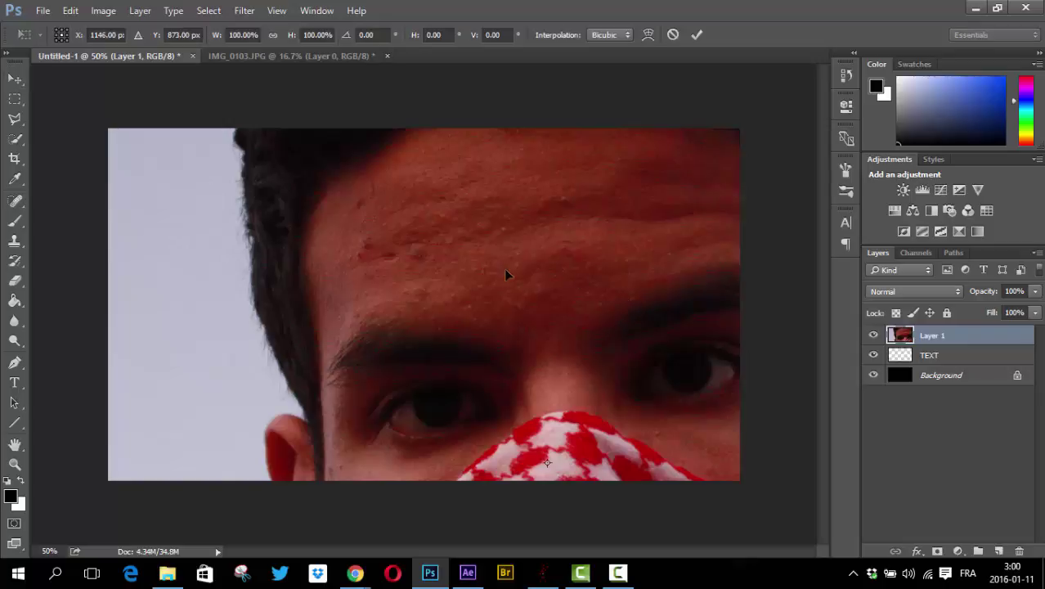
key(ctrl+minus)
key(ctrl+minus)
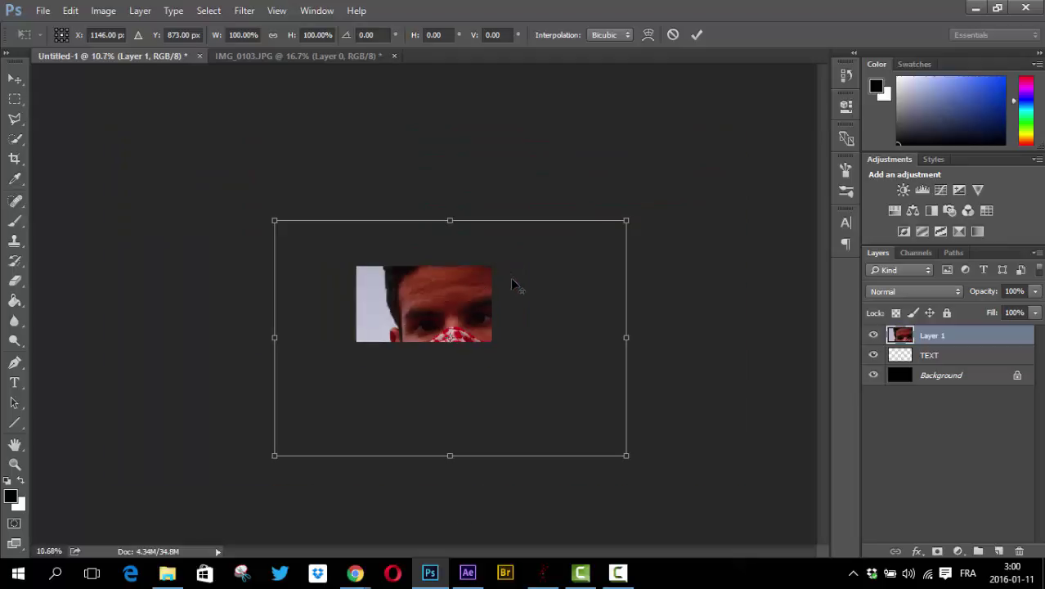
drag(274, 455, 335, 357)
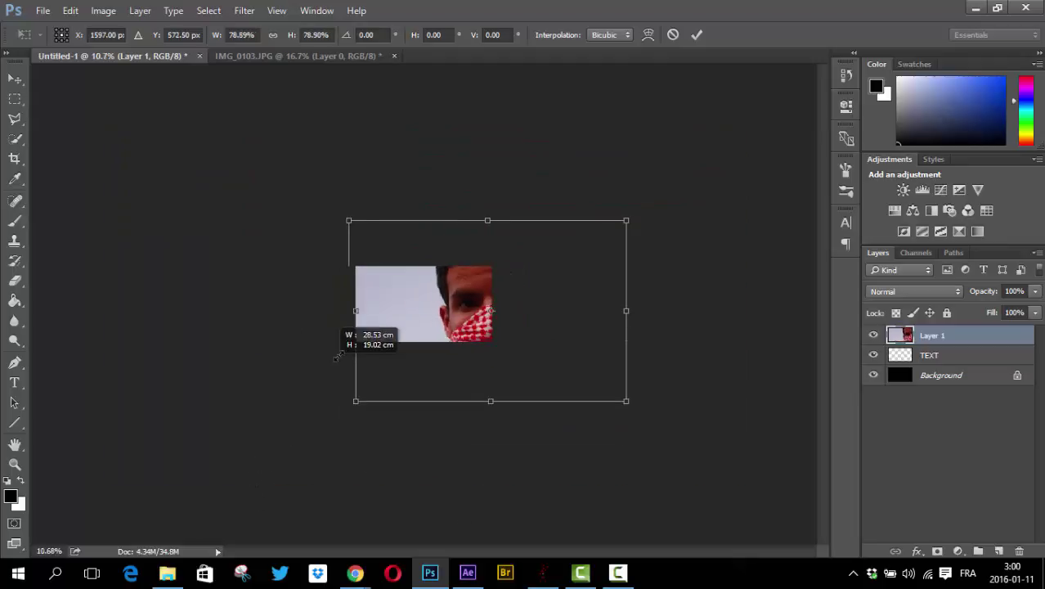
drag(626, 220, 530, 286)
mouse_move(368, 303)
mouse_down()
mouse_move(327, 263)
mouse_move(357, 269)
mouse_up()
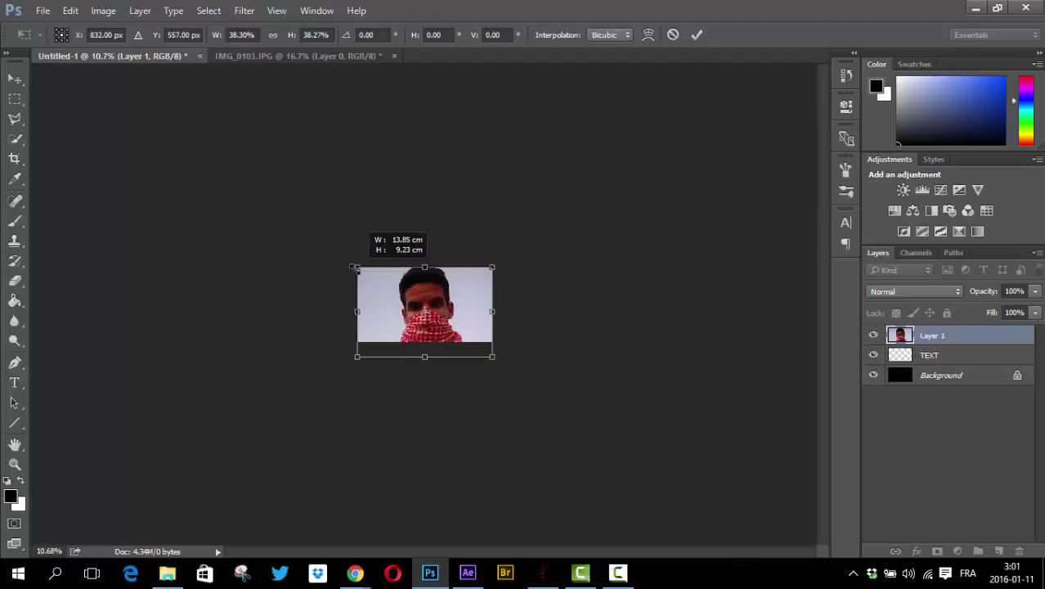
drag(424, 356, 425, 353)
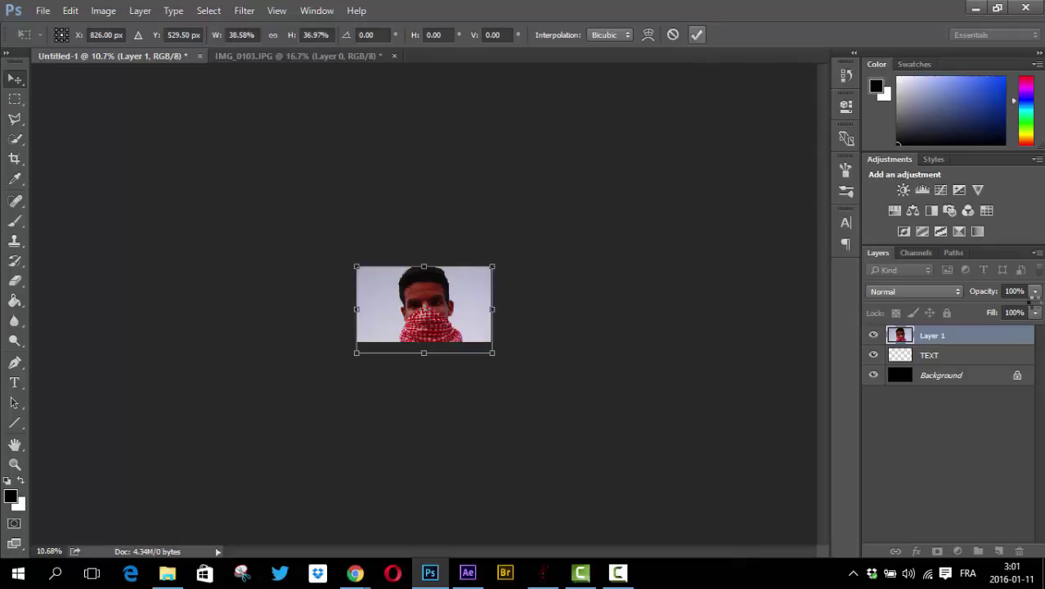
click(696, 34)
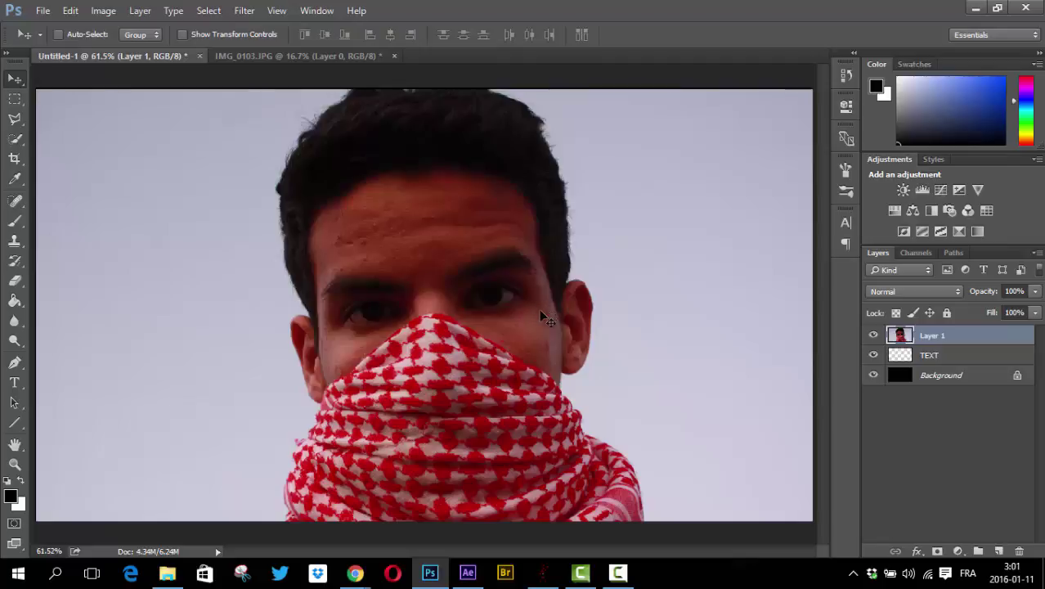
drag(539, 303, 539, 298)
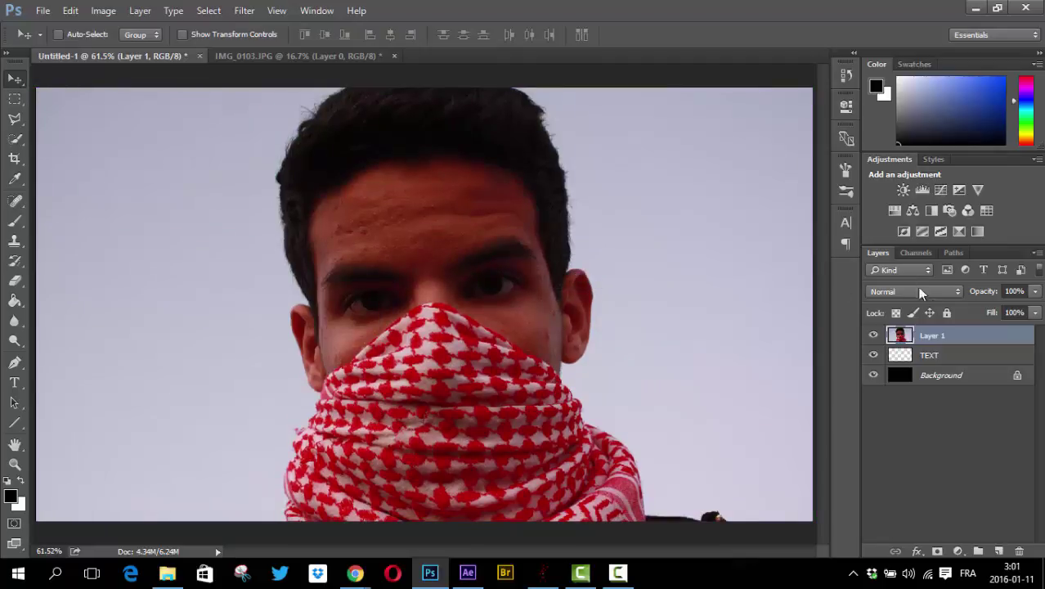
Step: Clip portrait Layer 1 to the TEXT layer and select TEXT for painting
right_click(943, 335)
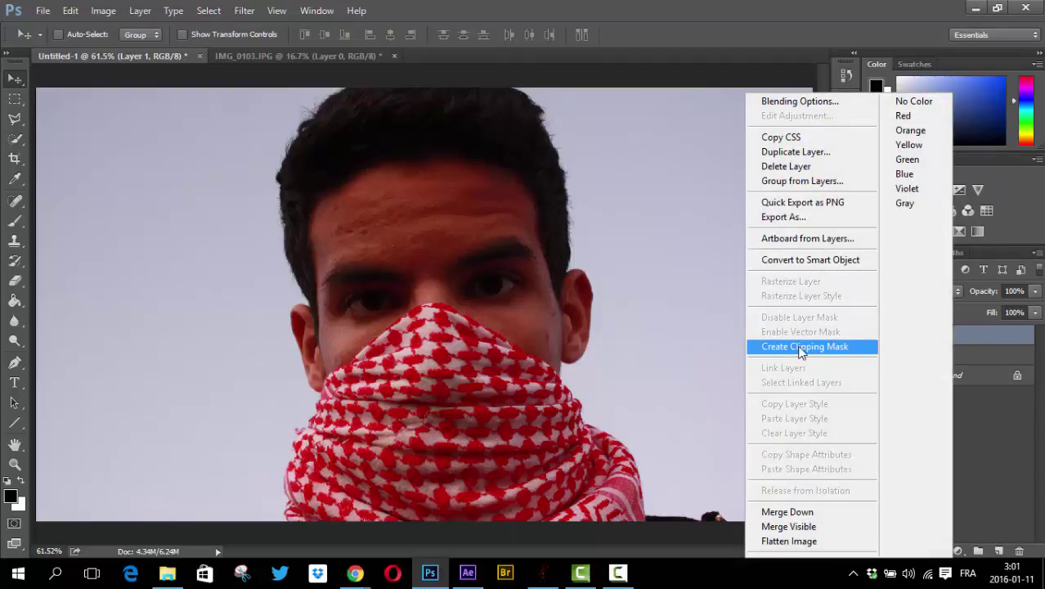
click(806, 348)
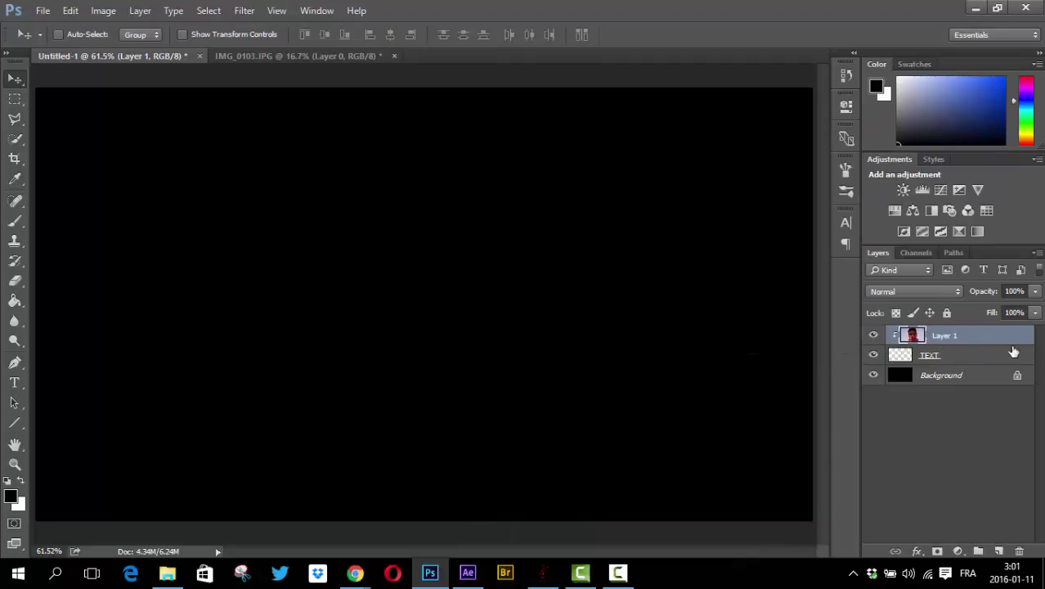
click(895, 362)
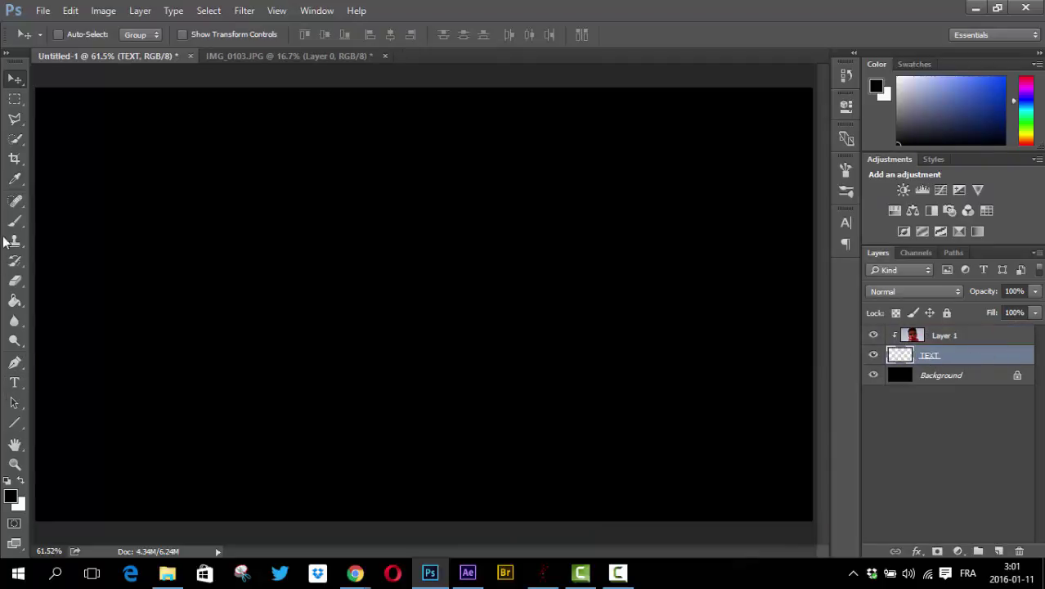
Step: Select the 116 px TEST word brush, paint a trial stroke, and undo it
click(15, 221)
right_click(336, 260)
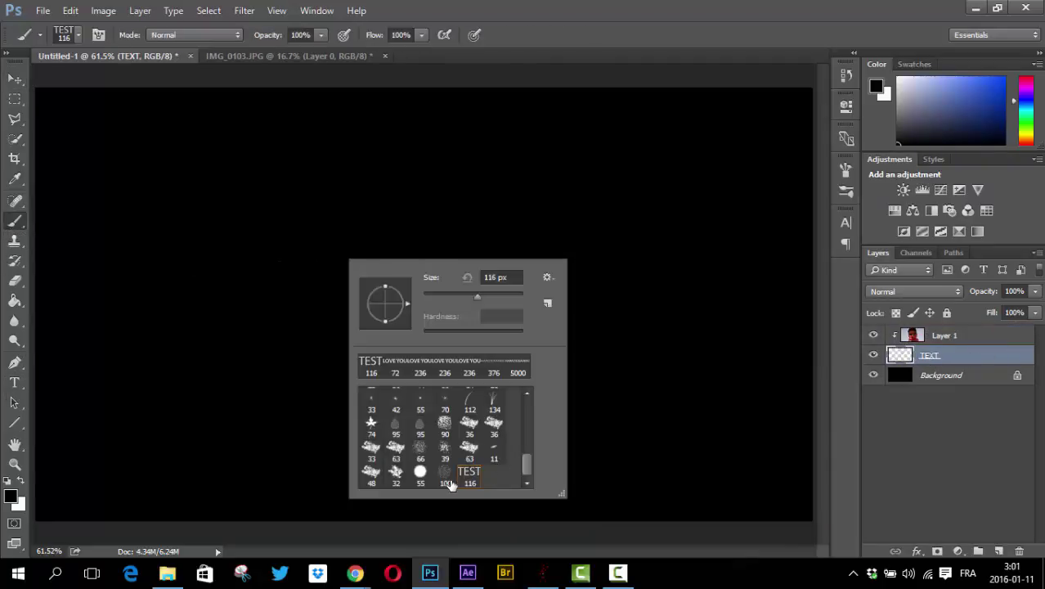
click(437, 252)
drag(374, 226, 391, 260)
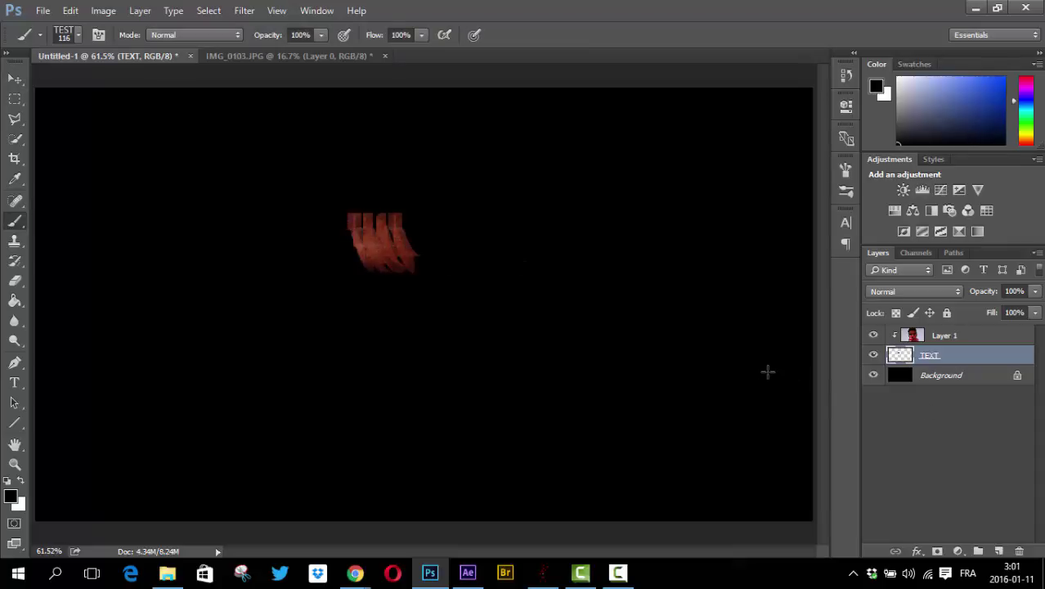
key(ctrl+z)
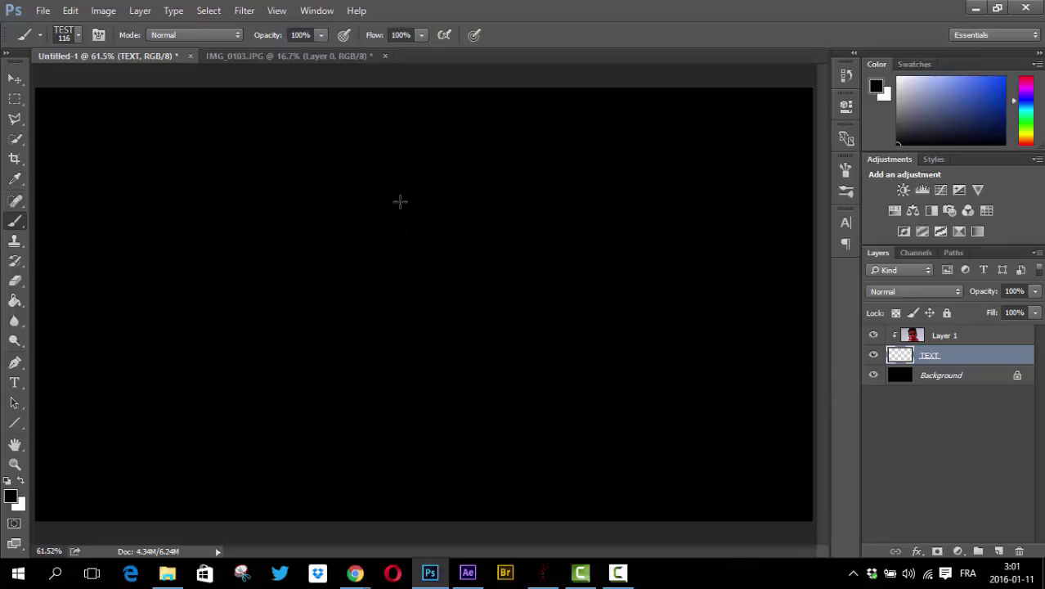
right_click(387, 204)
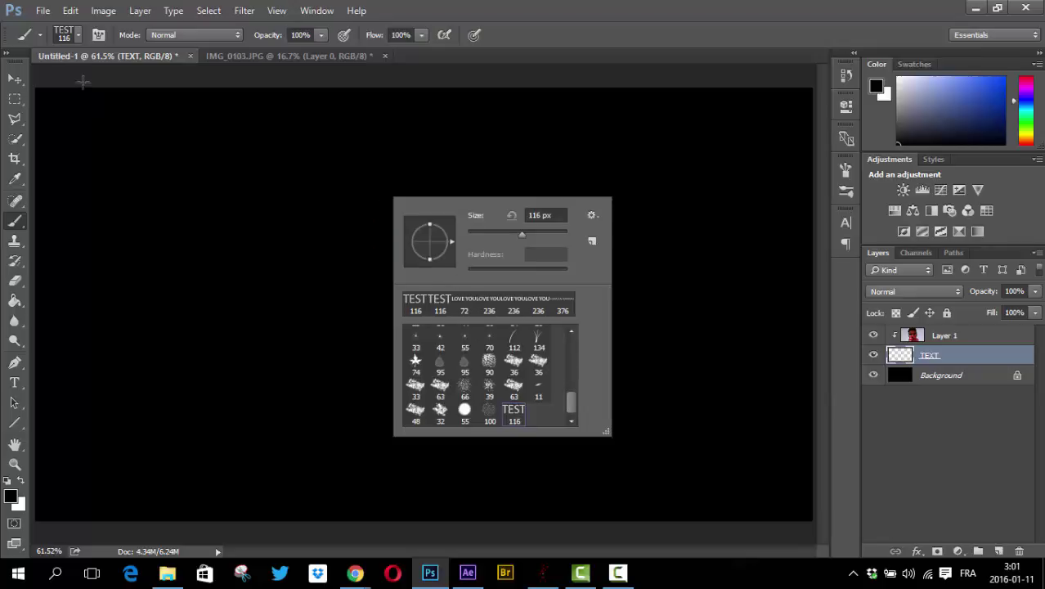
Step: Enable Scattering at 1000% on the TEST brush and paint a scattered stroke across the canvas
click(92, 35)
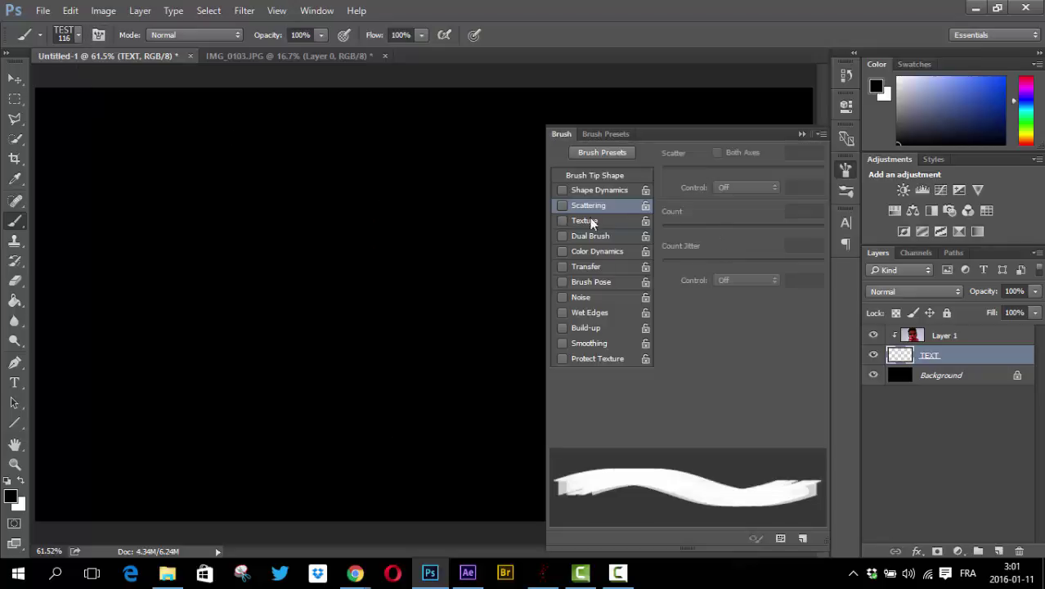
click(578, 207)
drag(662, 172, 820, 172)
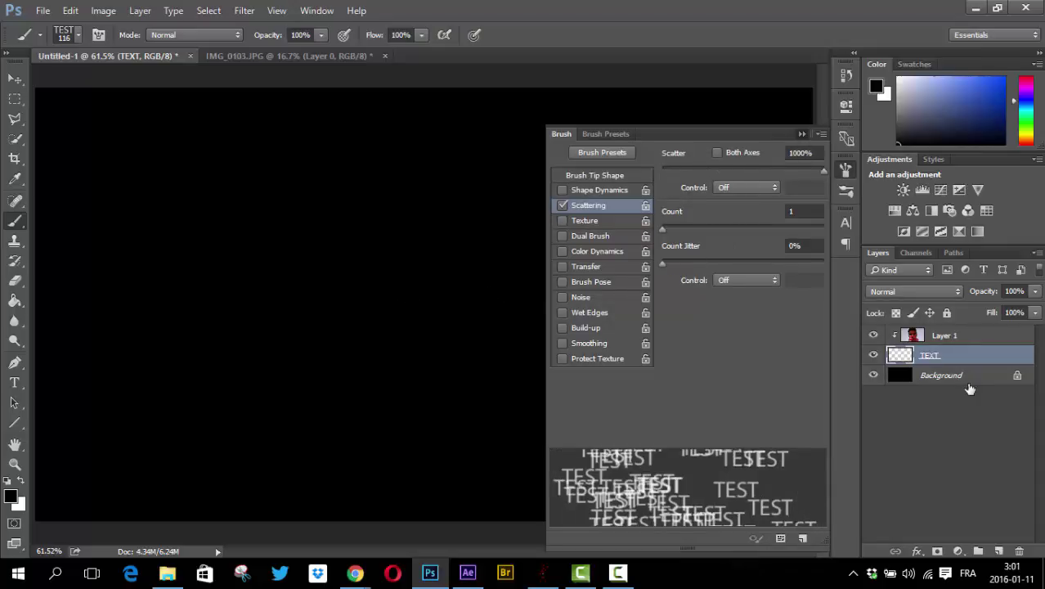
key(F5)
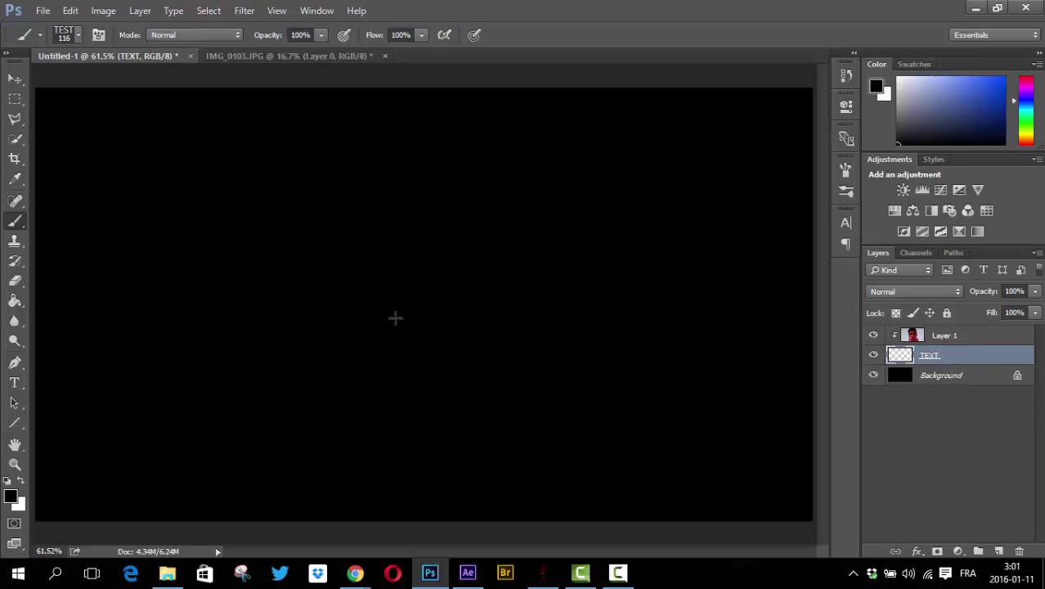
mouse_move(395, 318)
mouse_down()
mouse_move(644, 381)
mouse_move(750, 375)
mouse_up()
Step: Shrink the TEST brush to 74 px and paint smaller words on the upper left
right_click(661, 403)
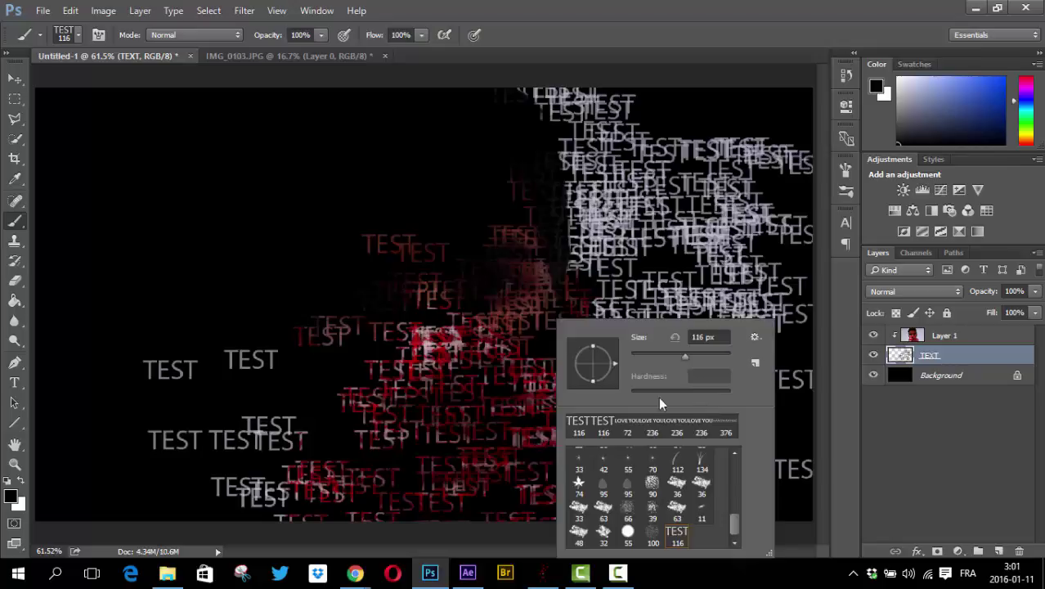
drag(678, 360, 671, 354)
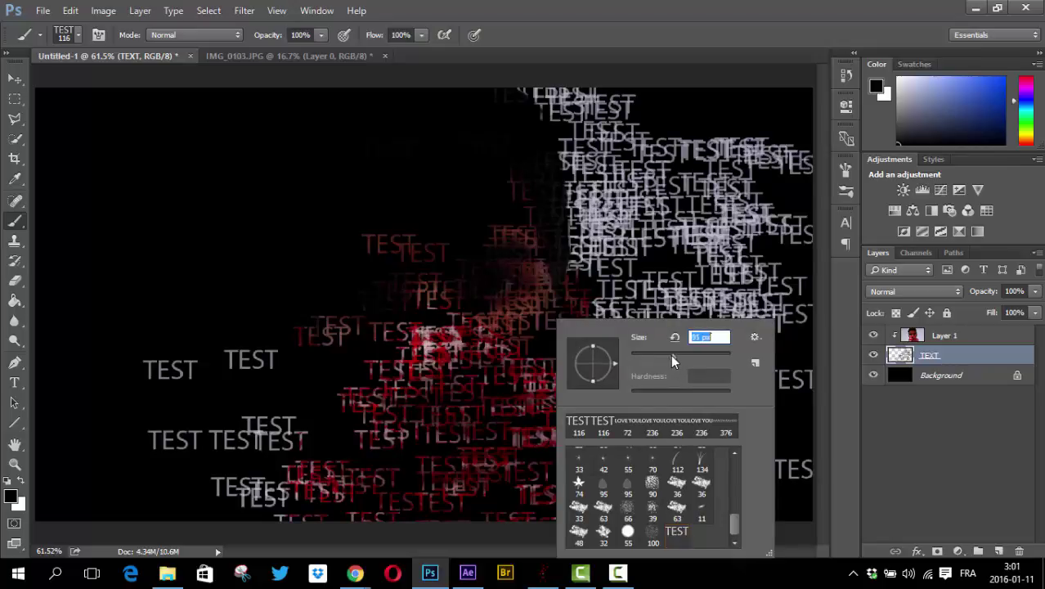
click(340, 249)
mouse_move(340, 250)
mouse_down()
mouse_move(221, 289)
mouse_move(208, 305)
mouse_move(368, 163)
mouse_up()
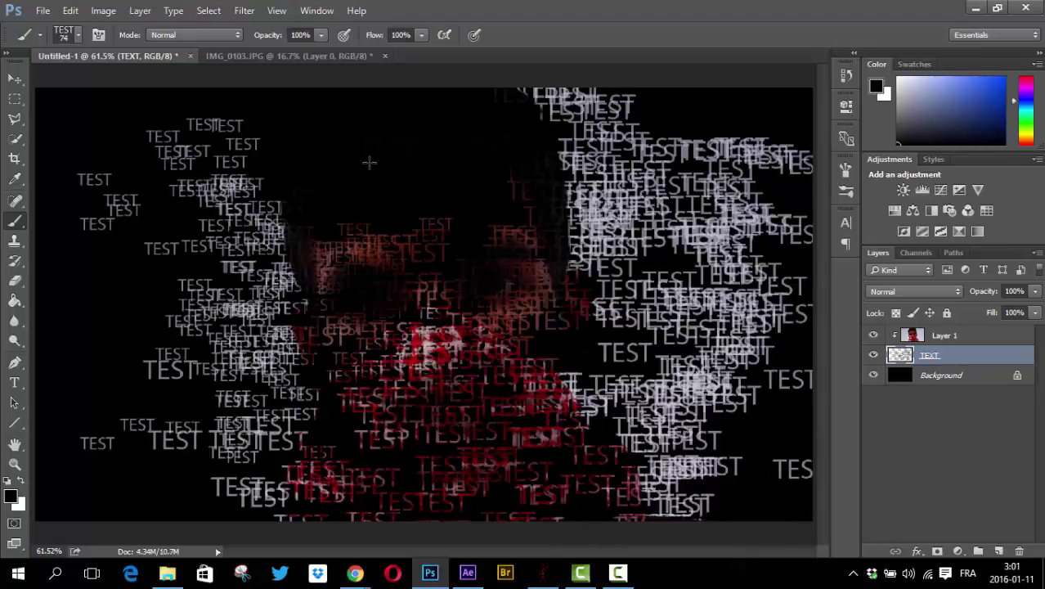
Step: Set the brush to 35 px and paint TEST words over the face and lower left
right_click(463, 218)
text(35)
key(Return)
mouse_move(475, 160)
mouse_down()
mouse_move(367, 188)
mouse_move(278, 147)
mouse_move(378, 293)
mouse_move(458, 213)
mouse_move(425, 303)
mouse_move(360, 327)
mouse_move(408, 483)
mouse_move(524, 458)
mouse_move(638, 327)
mouse_move(771, 462)
mouse_up()
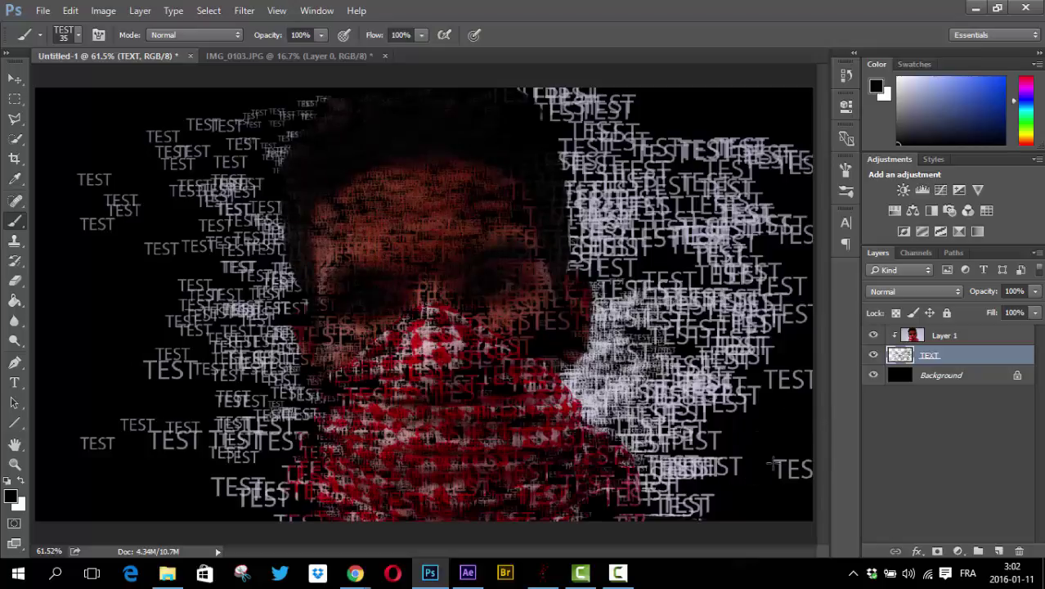
mouse_move(100, 369)
mouse_down()
mouse_move(117, 373)
mouse_move(108, 235)
mouse_move(163, 114)
mouse_move(131, 246)
mouse_up()
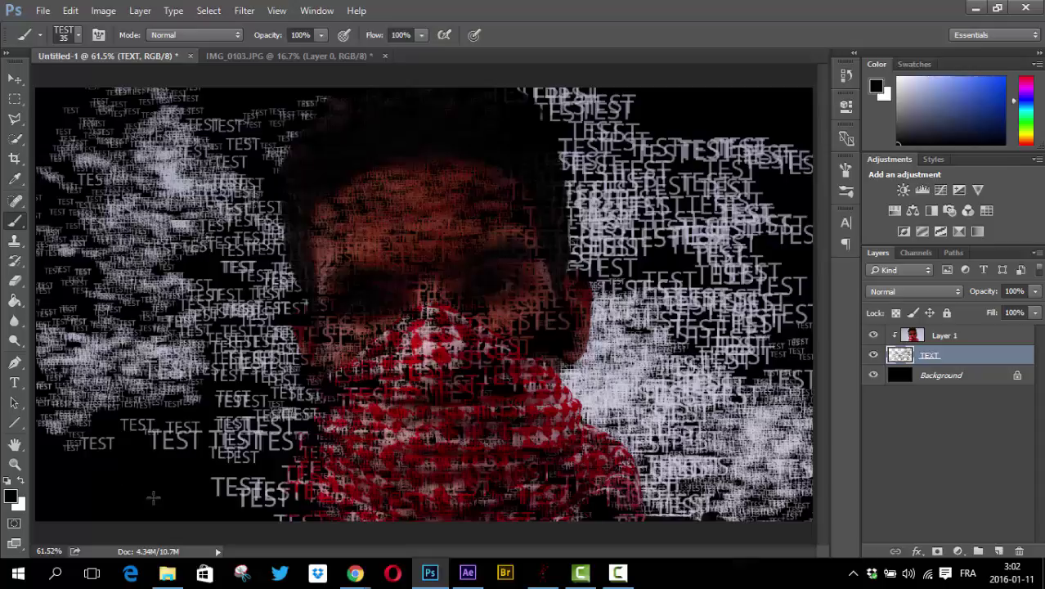
drag(153, 496, 245, 441)
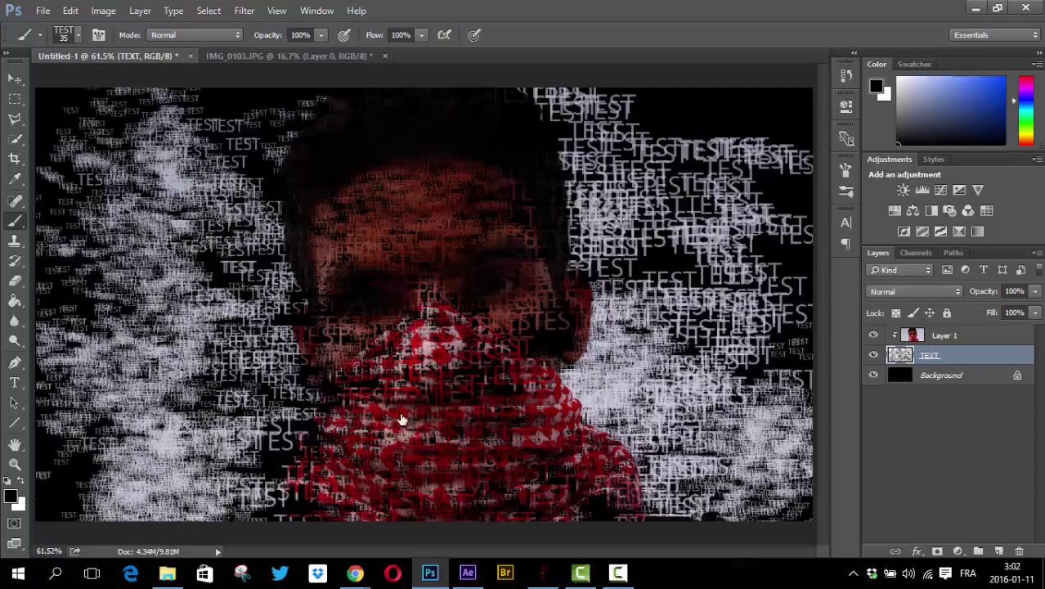
Step: Reduce the brush to 29 px and paint TEST words on the upper left and upper right
right_click(321, 334)
drag(333, 347, 325, 355)
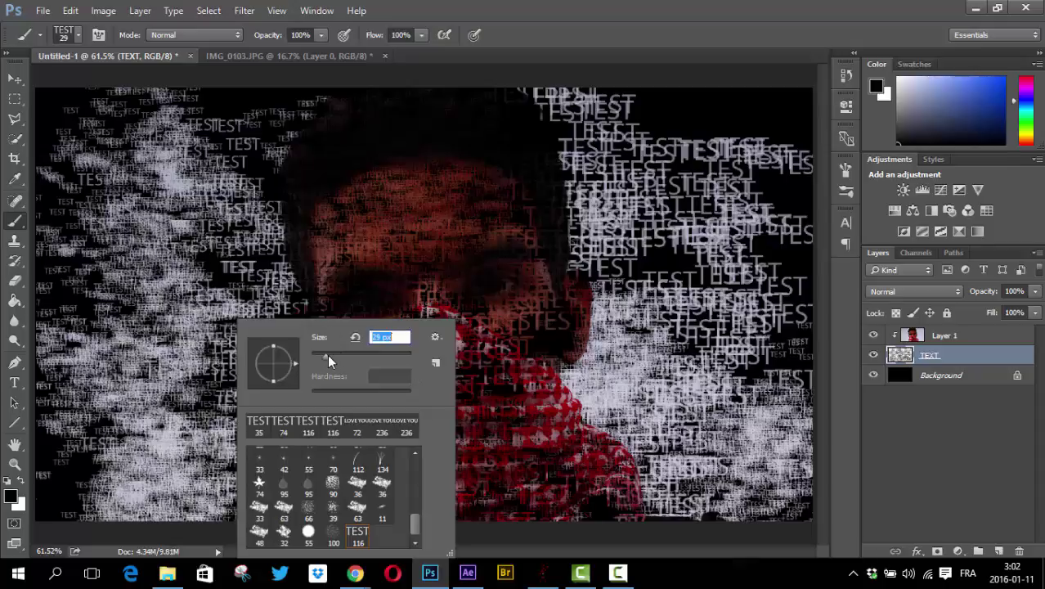
key(Return)
mouse_move(250, 148)
mouse_down()
mouse_move(204, 139)
mouse_move(237, 122)
mouse_move(274, 150)
mouse_up()
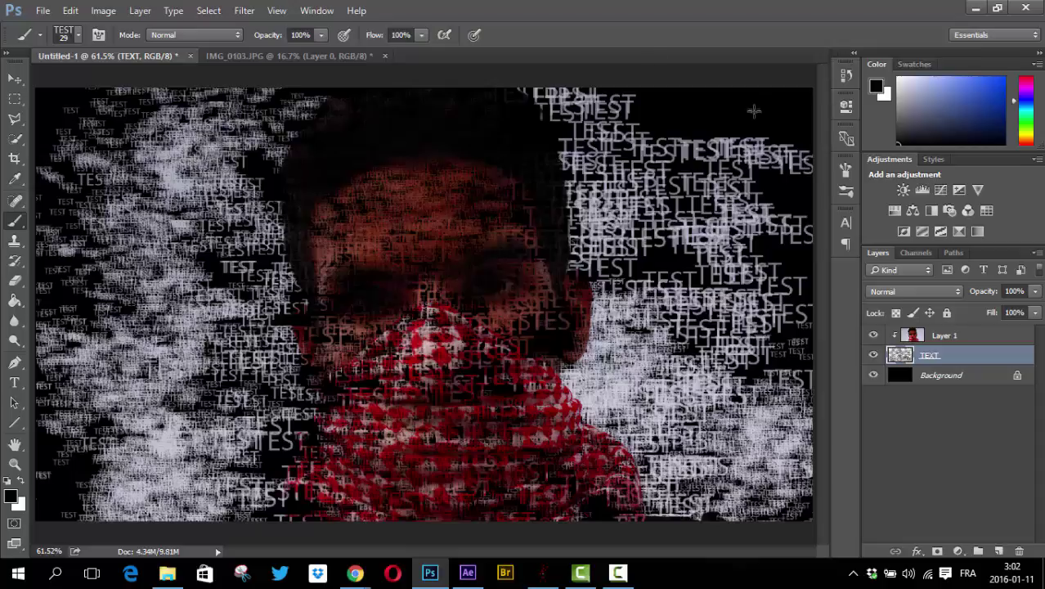
mouse_move(754, 111)
mouse_down()
mouse_move(634, 156)
mouse_move(646, 131)
mouse_move(789, 196)
mouse_move(756, 298)
mouse_move(781, 396)
mouse_up()
Step: Add more TEST texture on the lower left, right of the face, bottom, and left edge
scroll(412, 294, down, 1)
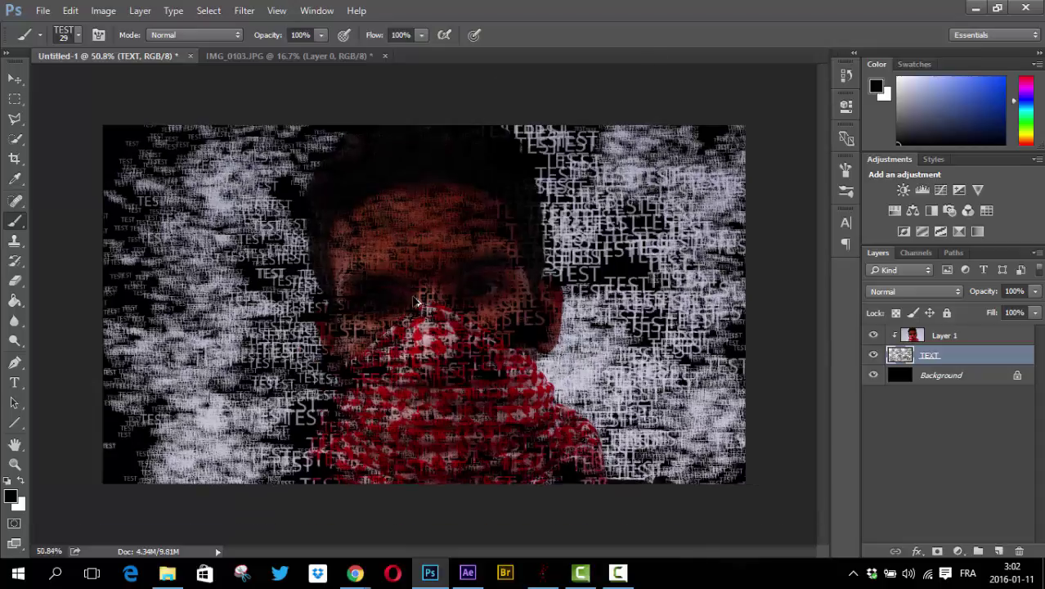
scroll(446, 305, down, 1)
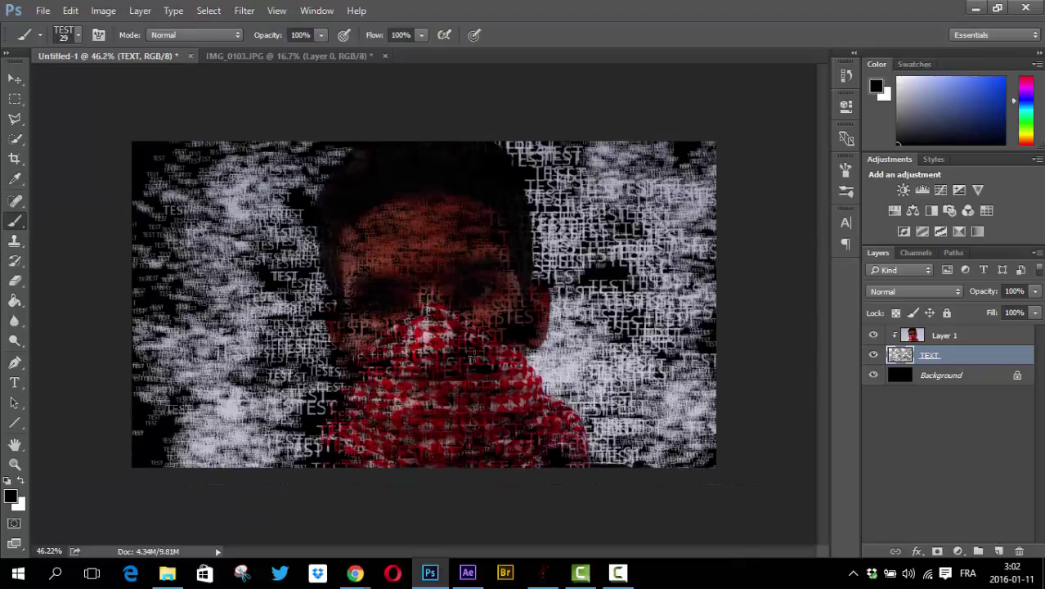
drag(344, 359, 311, 458)
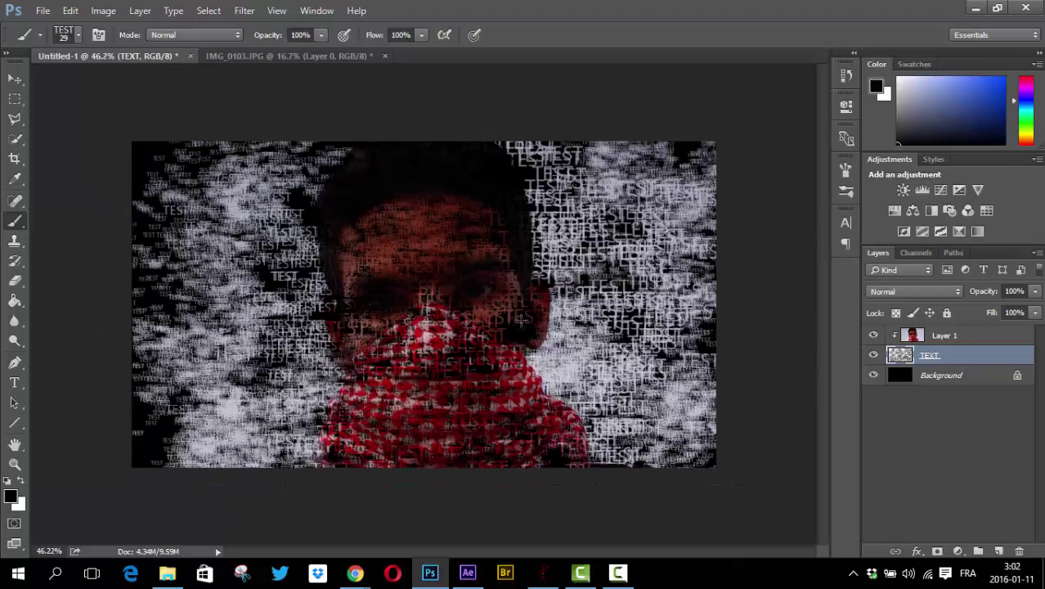
drag(523, 323, 564, 283)
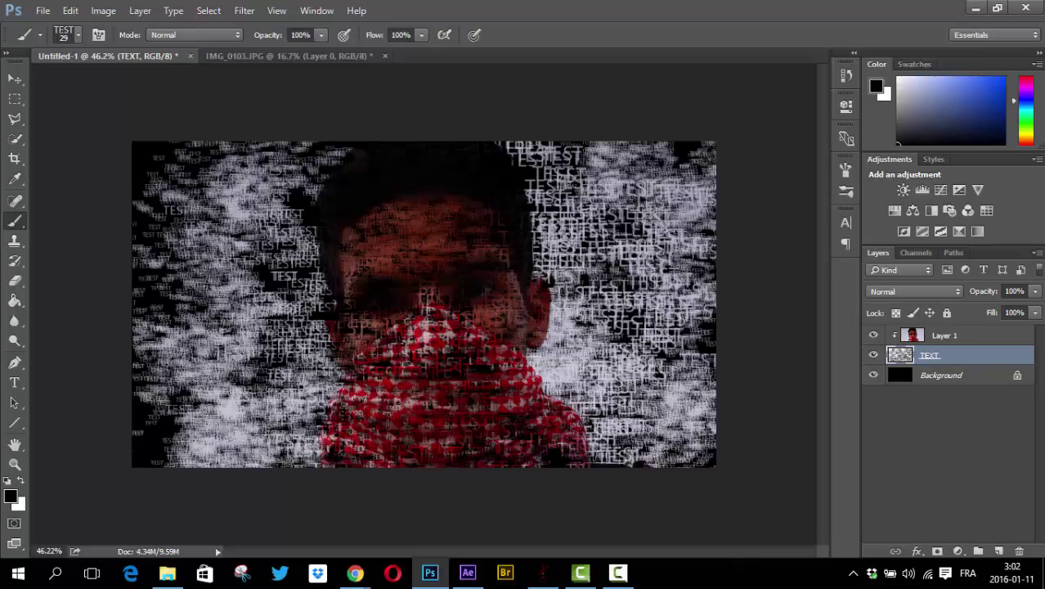
drag(559, 457, 593, 460)
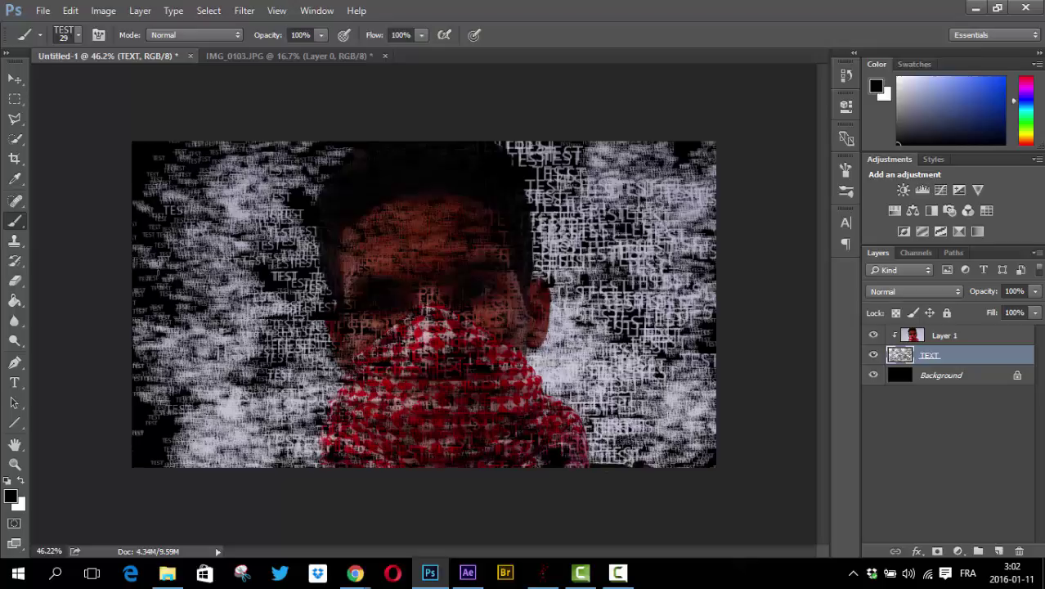
mouse_move(188, 270)
mouse_down()
mouse_move(147, 323)
mouse_move(193, 176)
mouse_up()
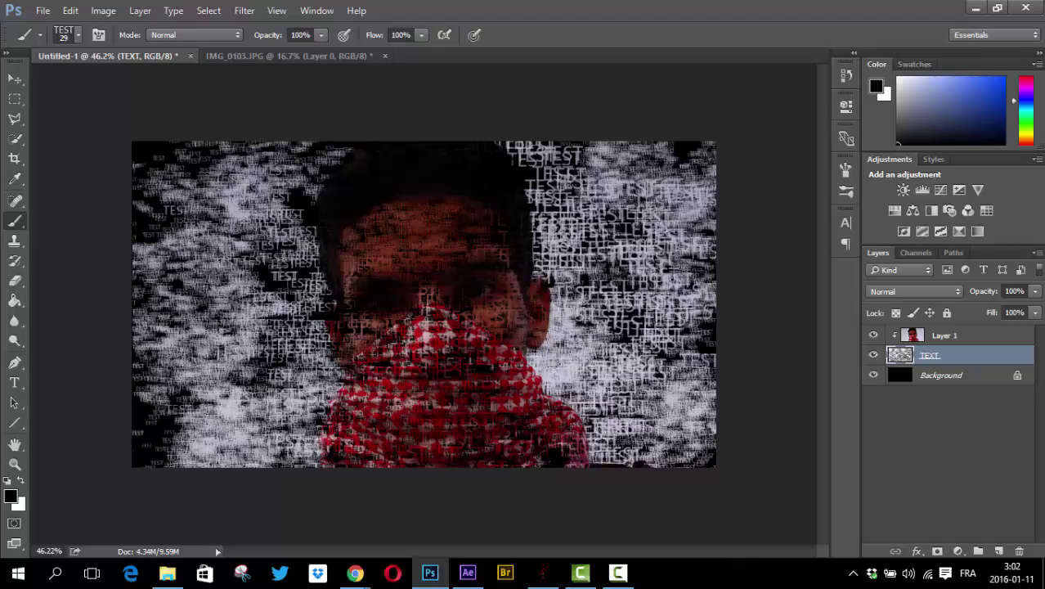
mouse_move(266, 277)
mouse_down()
mouse_move(288, 207)
mouse_move(180, 214)
mouse_up()
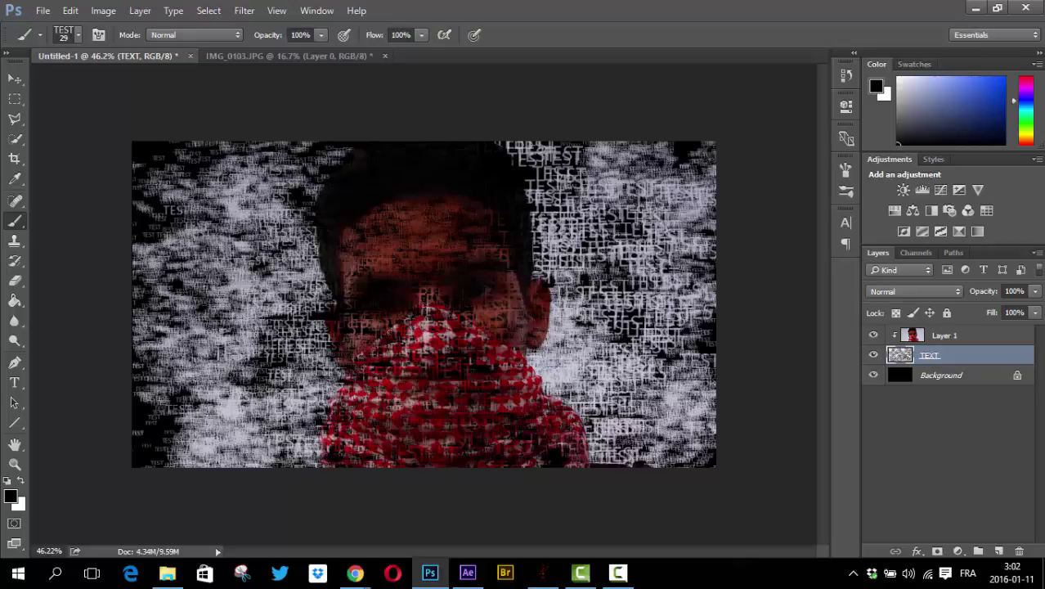
Step: Add a Gradient Fill layer above Layer 1
click(961, 341)
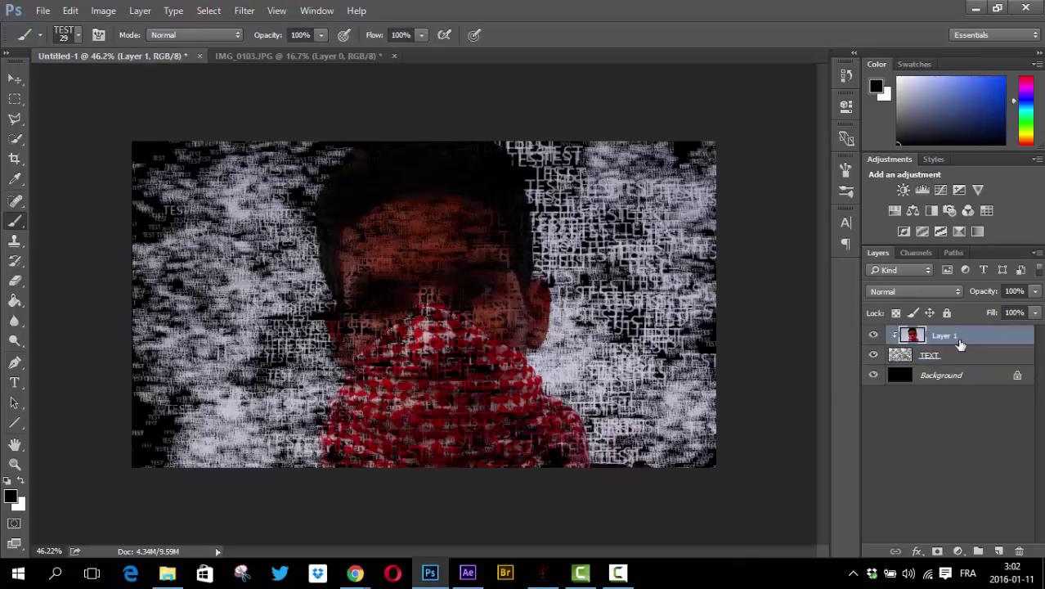
click(958, 551)
click(941, 236)
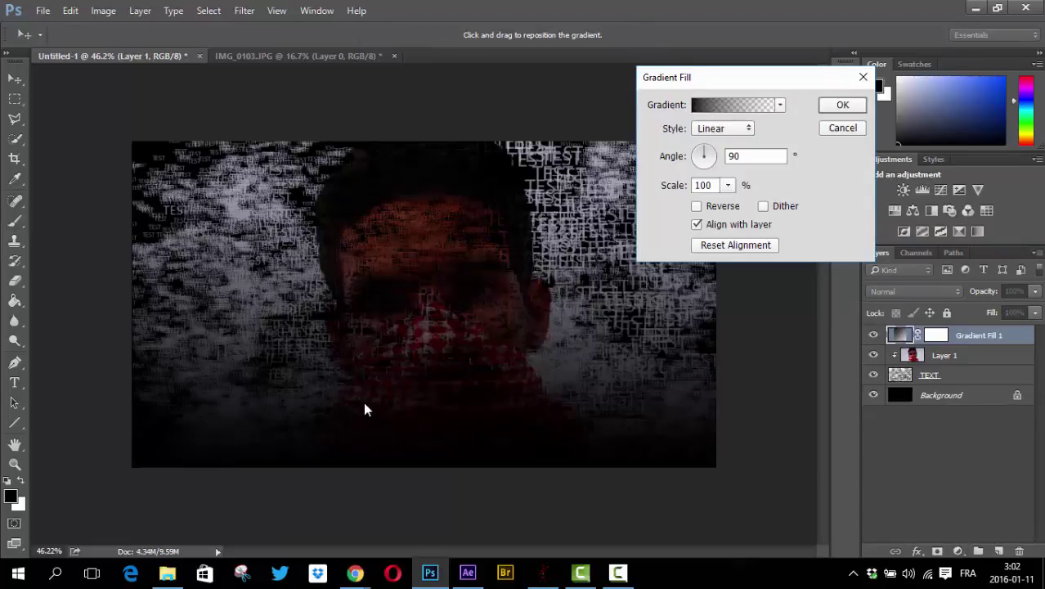
Step: Set both gradient colour stops to the same saturated blue in the Gradient Editor
click(736, 104)
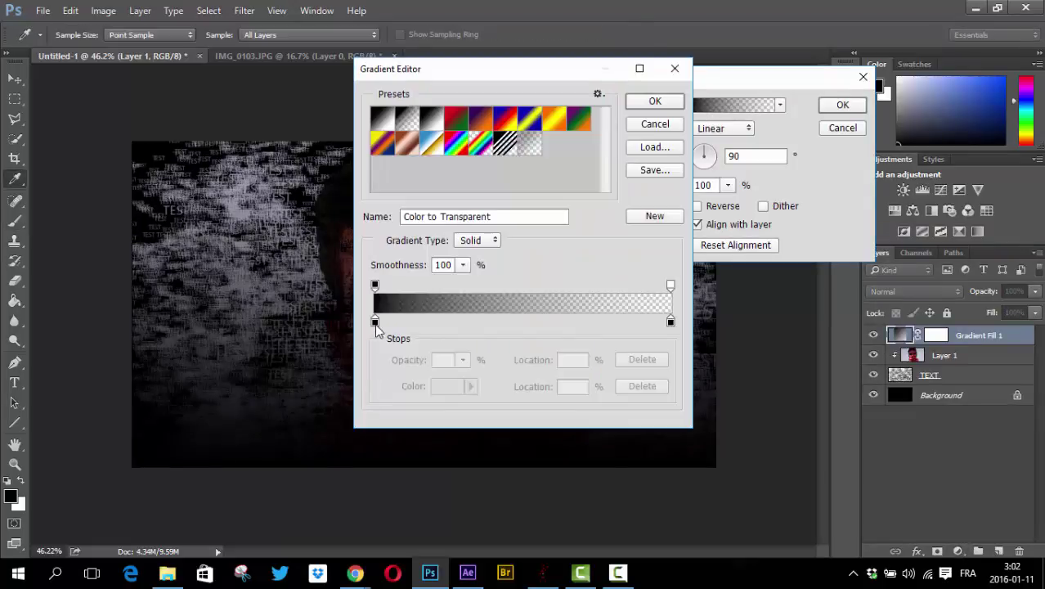
click(376, 325)
click(447, 386)
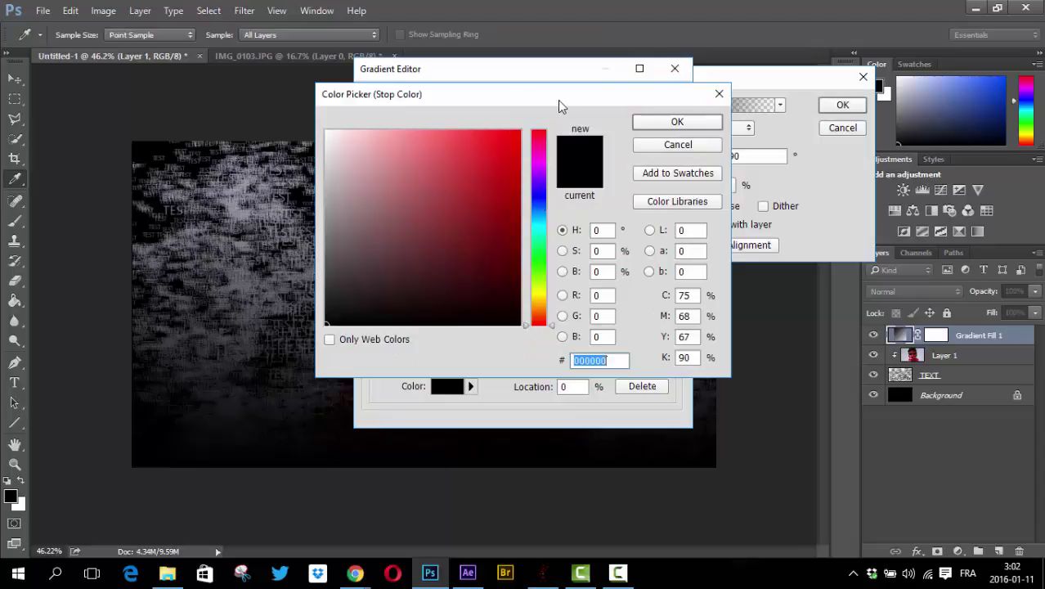
click(538, 194)
click(520, 131)
key(Return)
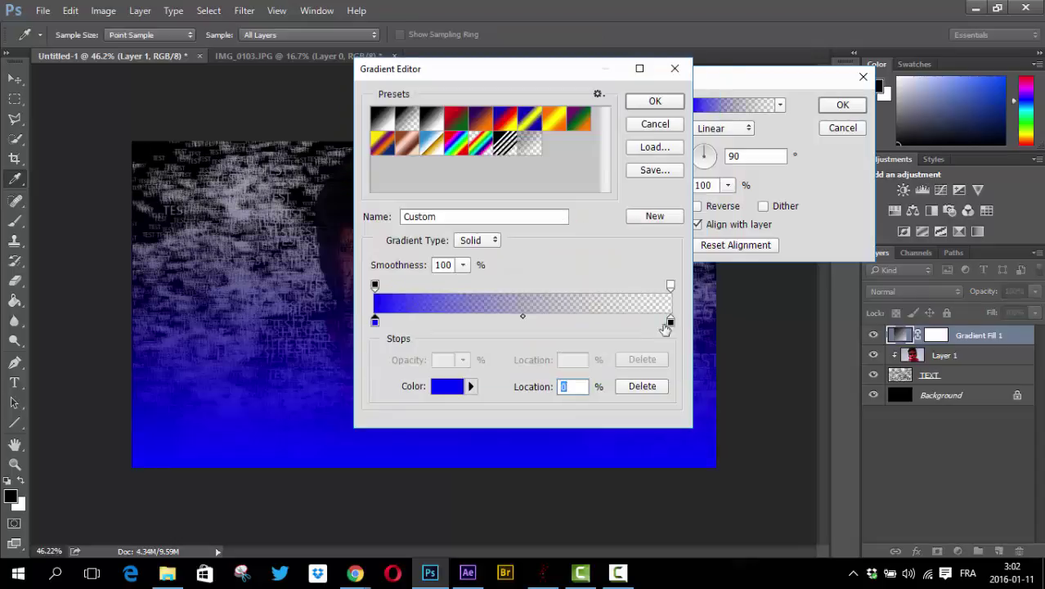
double_click(671, 322)
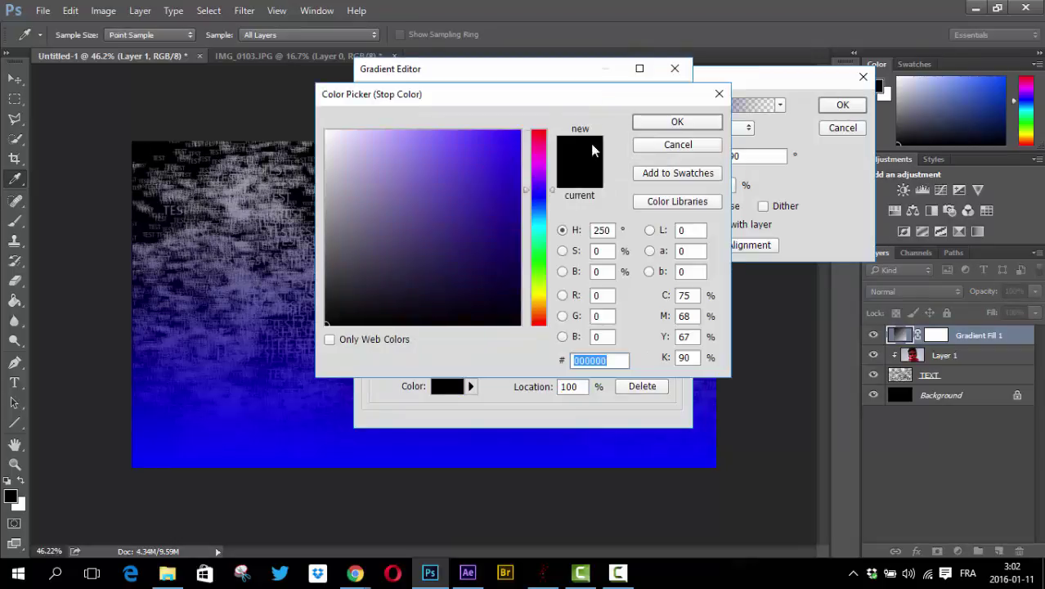
text(2a00ff)
click(677, 121)
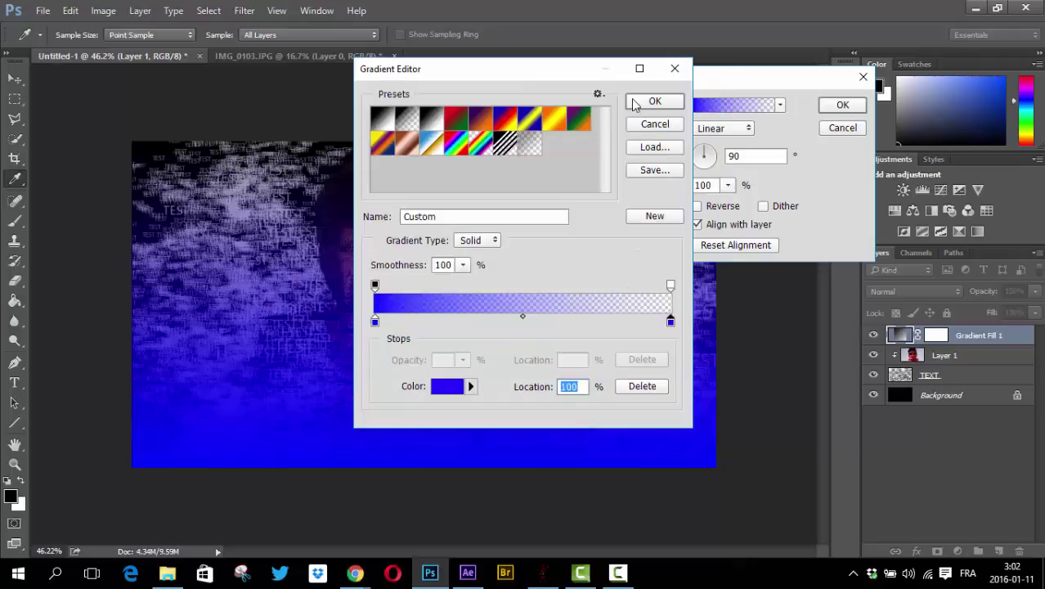
key(Return)
click(723, 129)
Step: Make the gradient radial at 169% scale with its glow left of the face
click(711, 153)
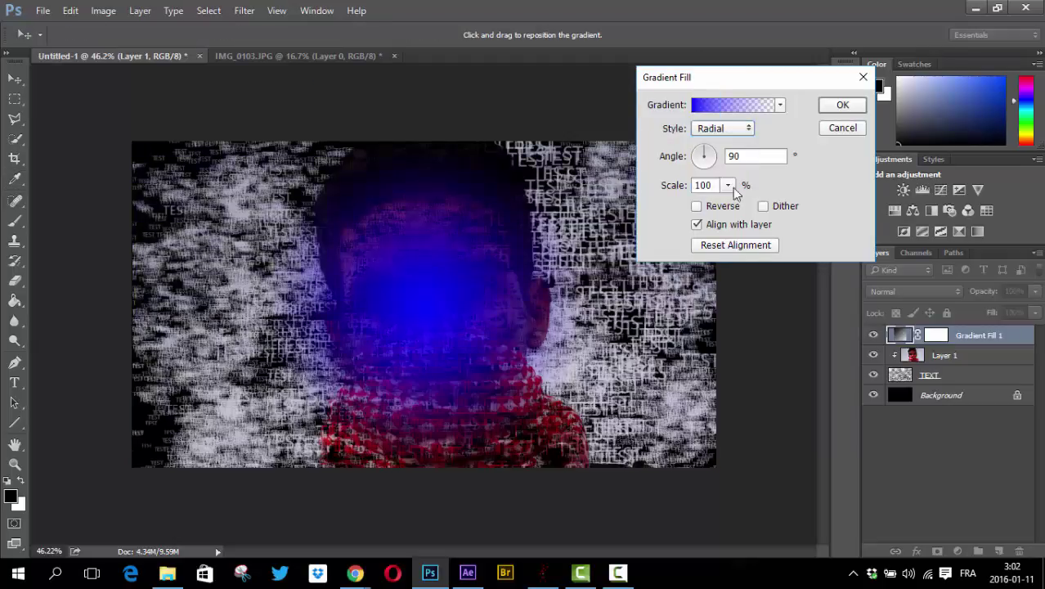
click(727, 185)
drag(728, 204, 736, 204)
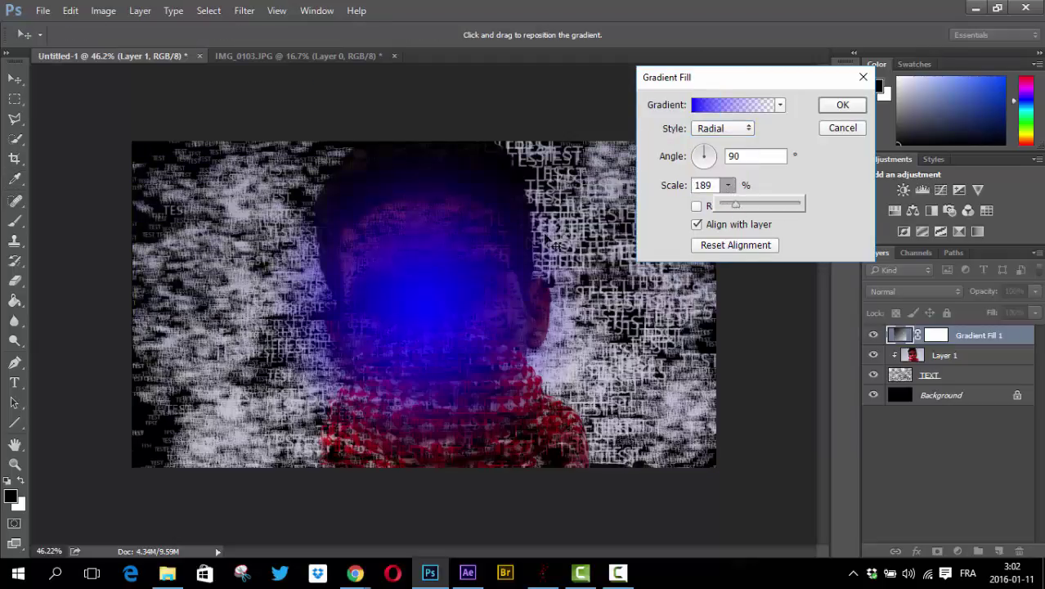
click(446, 244)
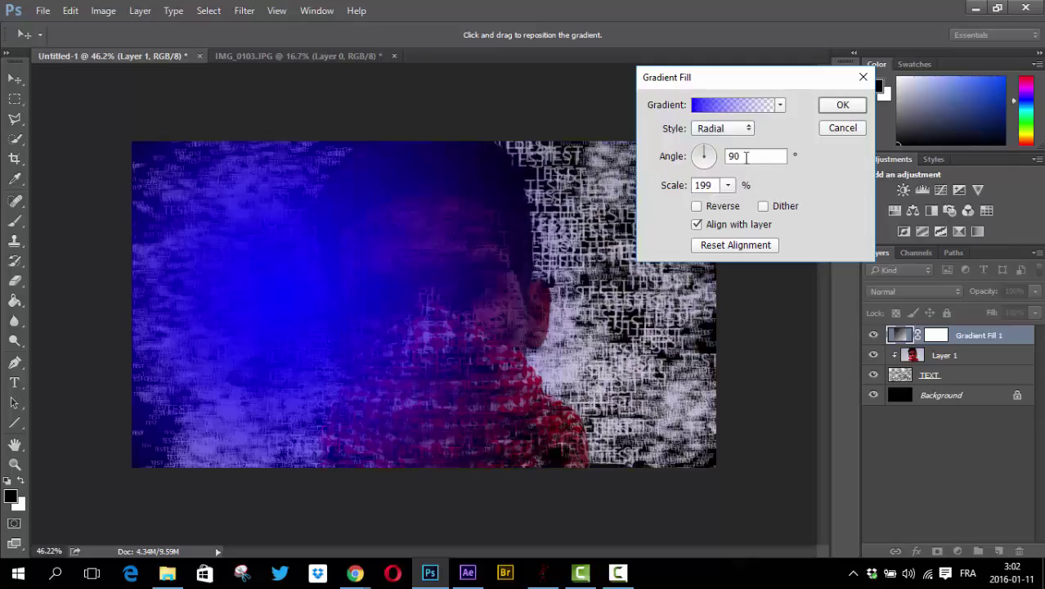
click(728, 184)
drag(733, 204, 725, 205)
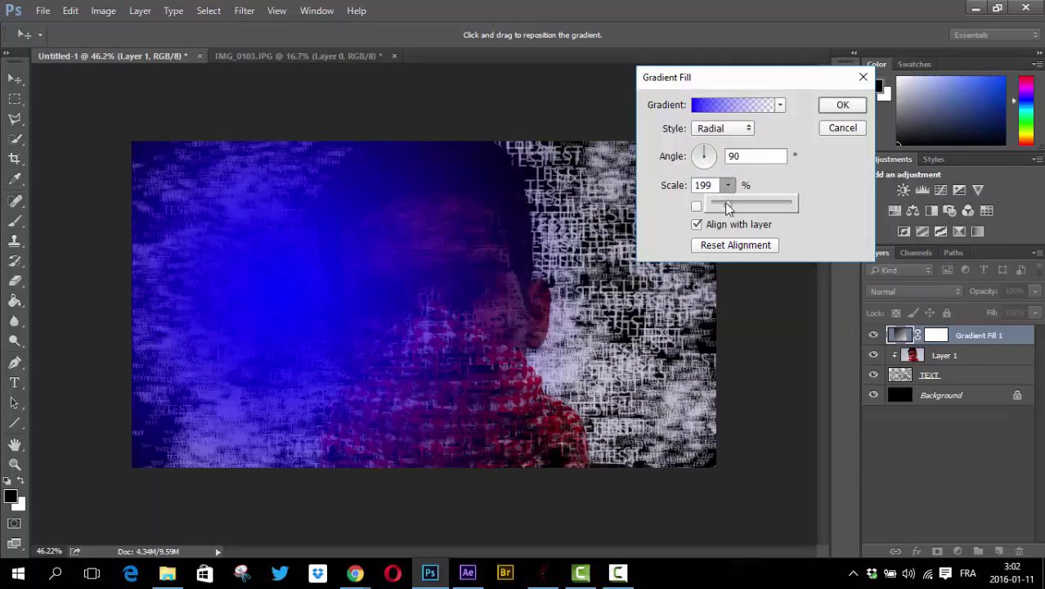
Step: Rotate the gradient to about 74.7°, reposition the glow left, and commit the fill
click(706, 156)
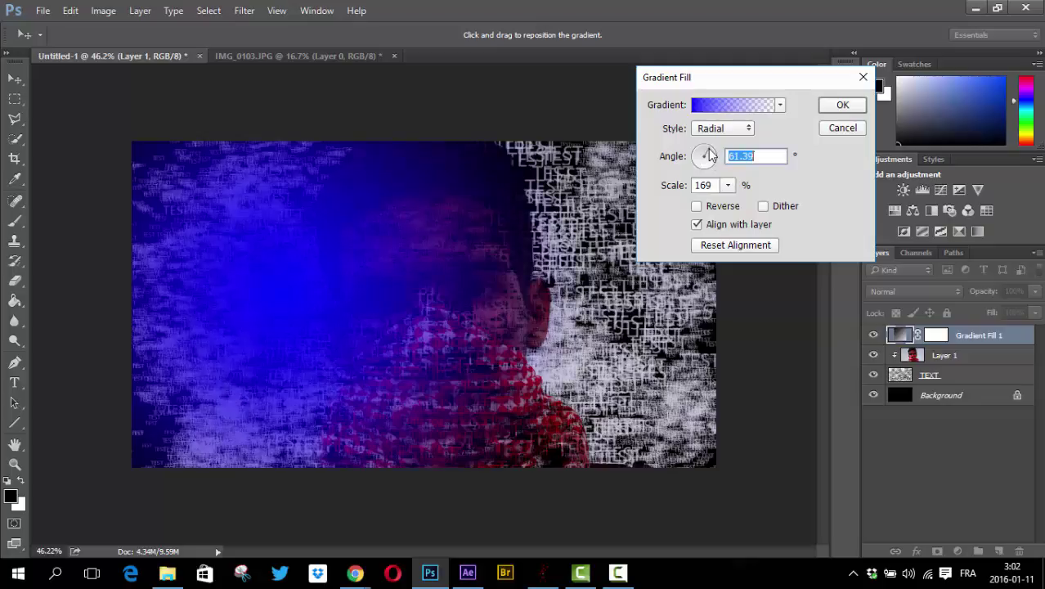
drag(706, 155, 710, 155)
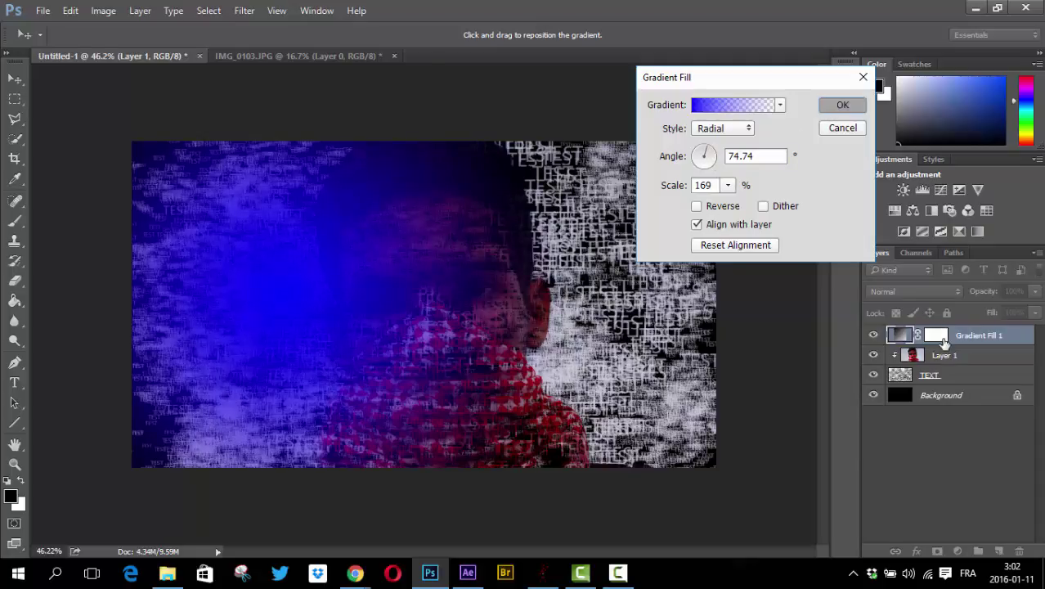
key(Return)
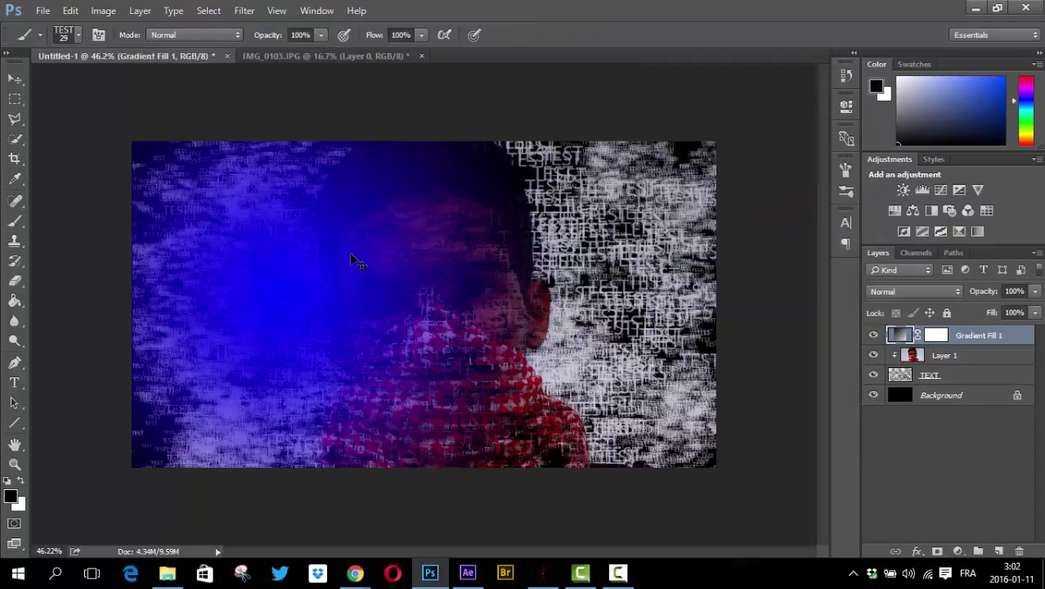
drag(305, 238, 311, 236)
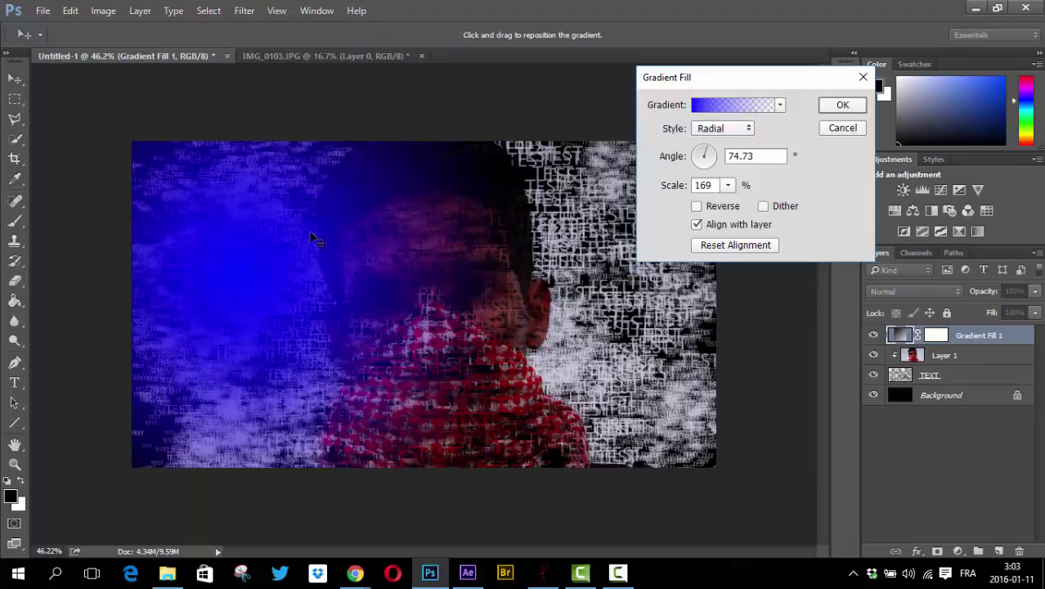
click(842, 103)
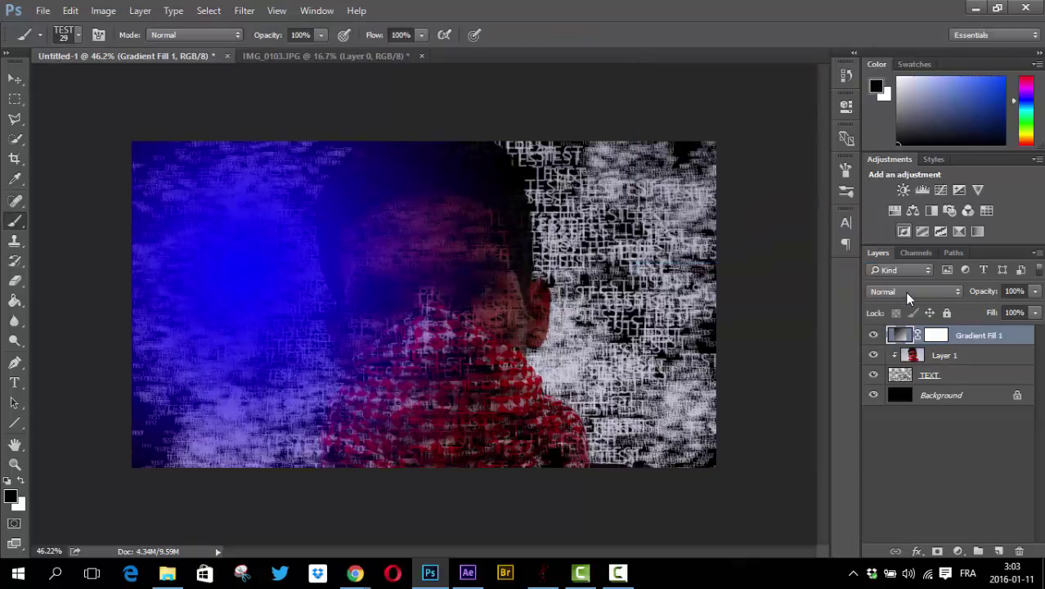
Step: Set the Gradient Fill 1 layer to Screen blend mode at 79% opacity
click(904, 291)
click(876, 99)
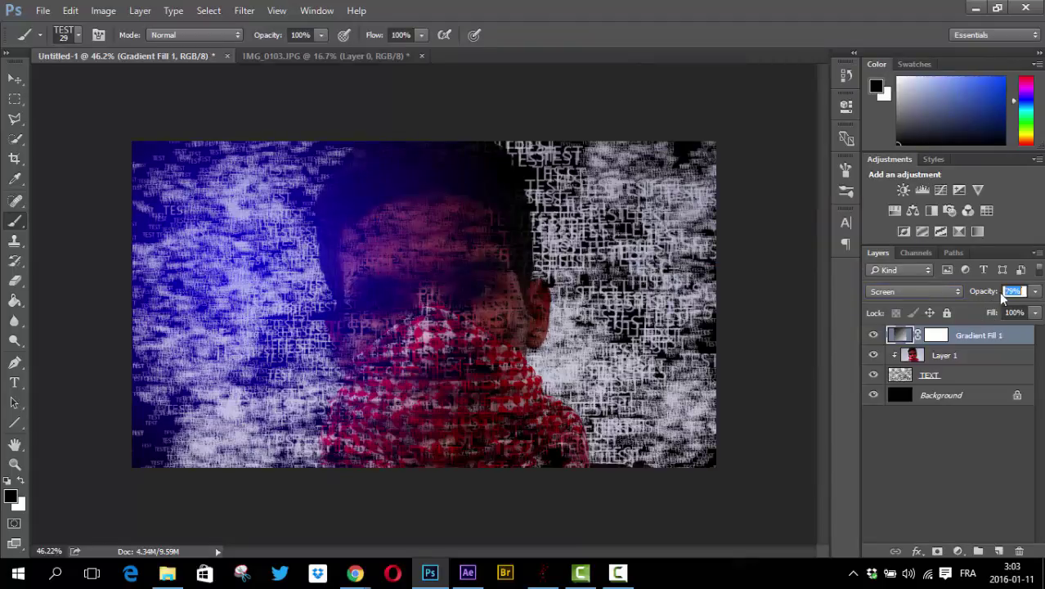
text(79)
key(Return)
Step: Adjust the TEXT layer's opacity, then lower the gradient layer's opacity to about 30%
key(alt+bracketleft)
key(alt+bracketleft)
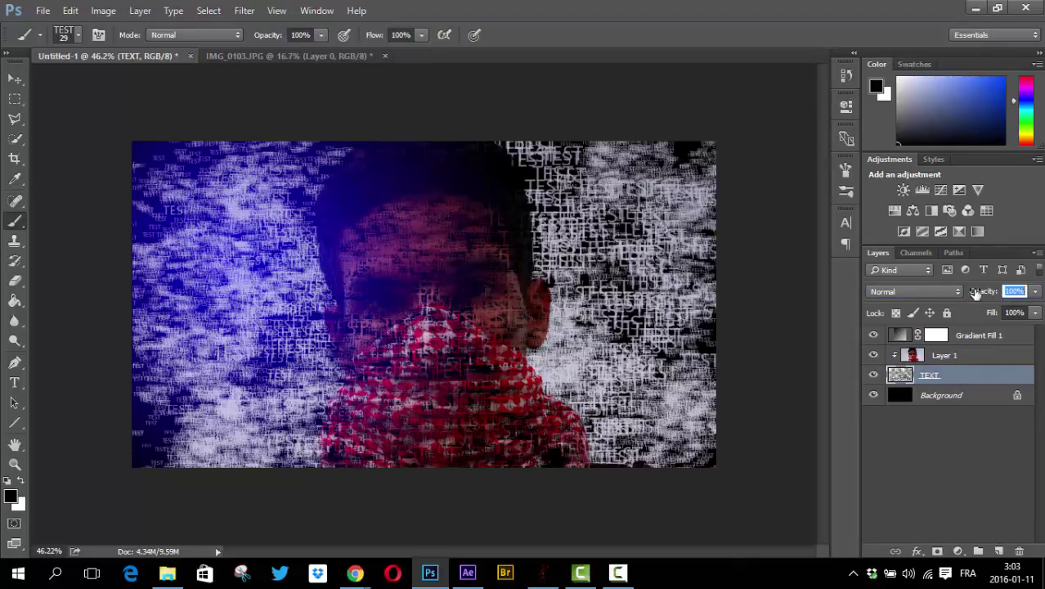
drag(973, 292, 964, 292)
key(alt+bracketright)
key(alt+bracketright)
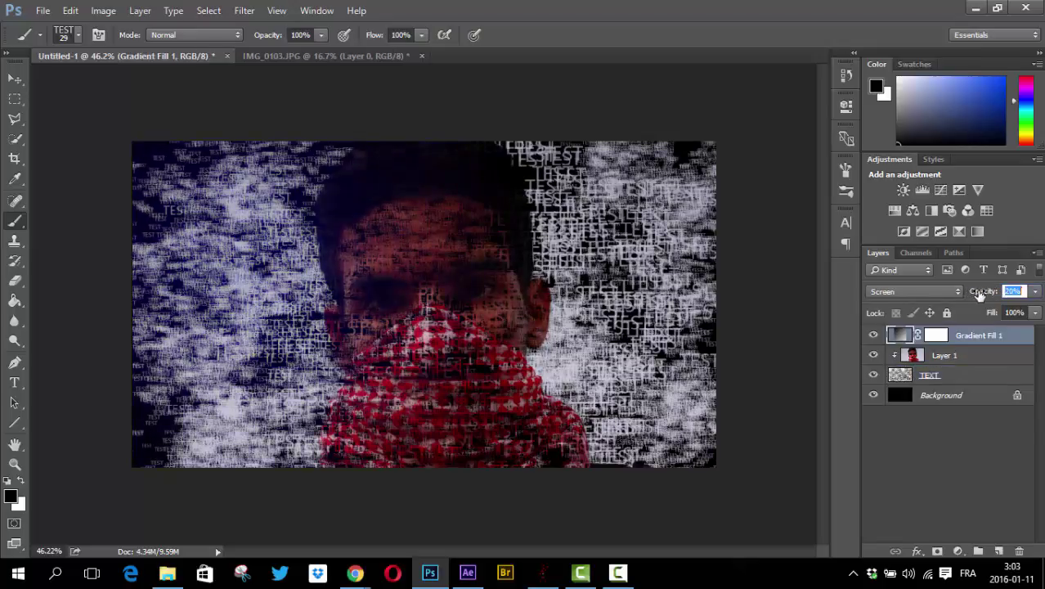
drag(979, 294, 978, 295)
key(ctrl+alt+a)
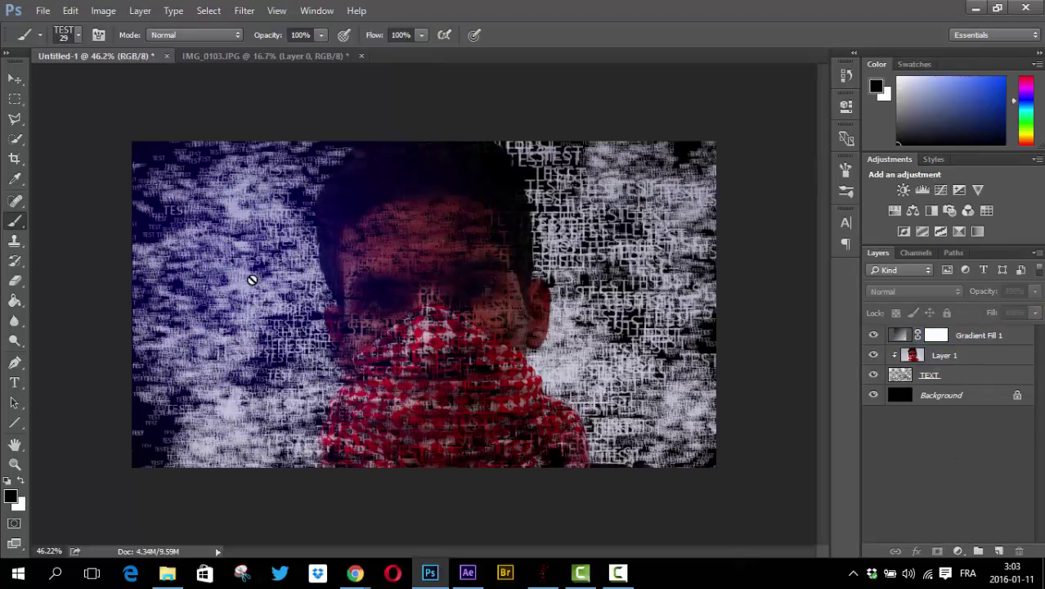
click(14, 79)
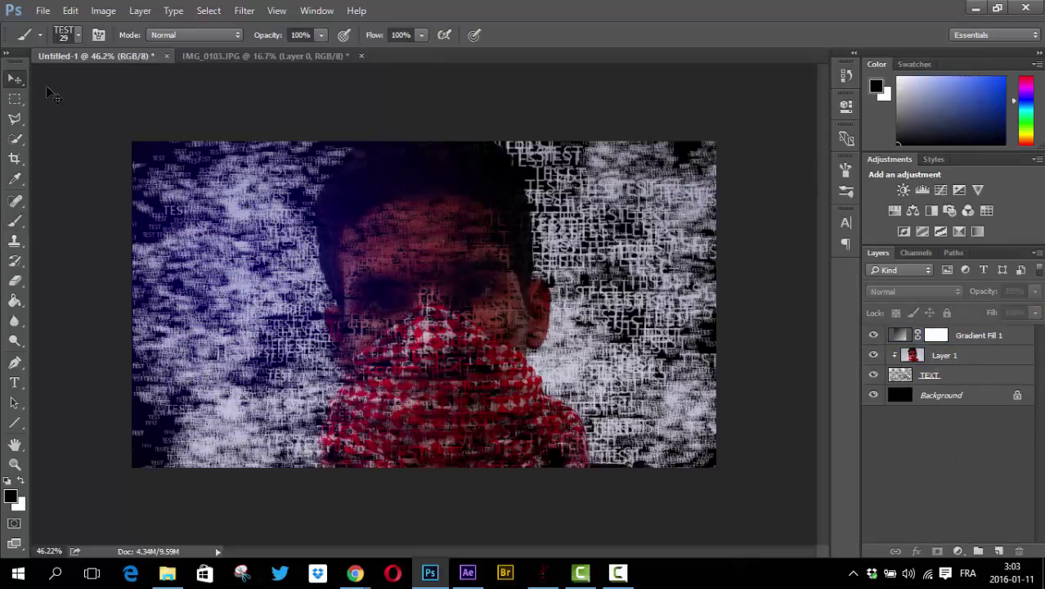